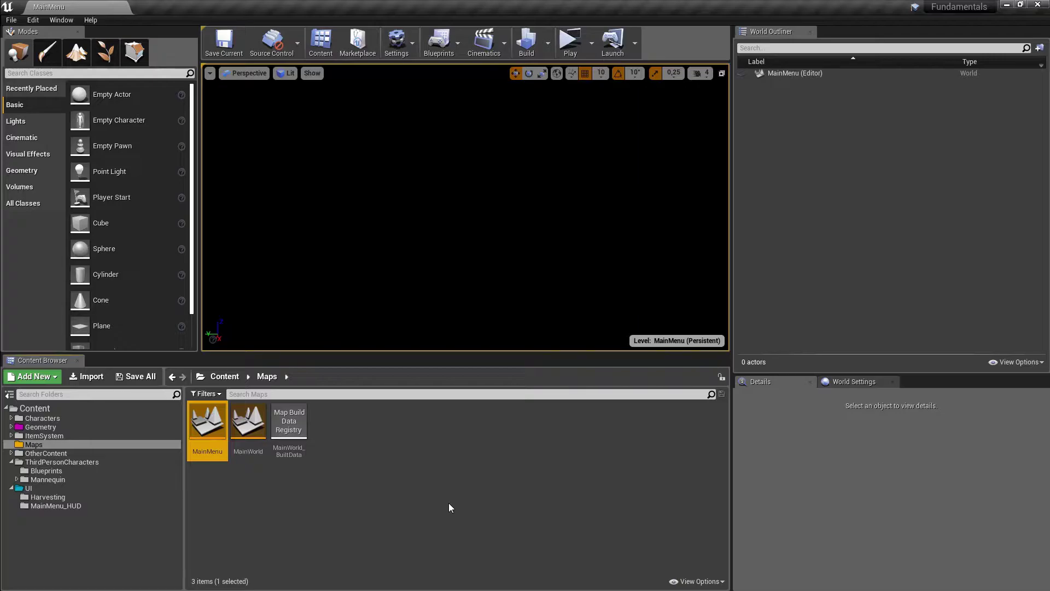
# Launch a standalone play test, set the game resolution to 1920x1080, and start the game.
pyautogui.click(569, 45)
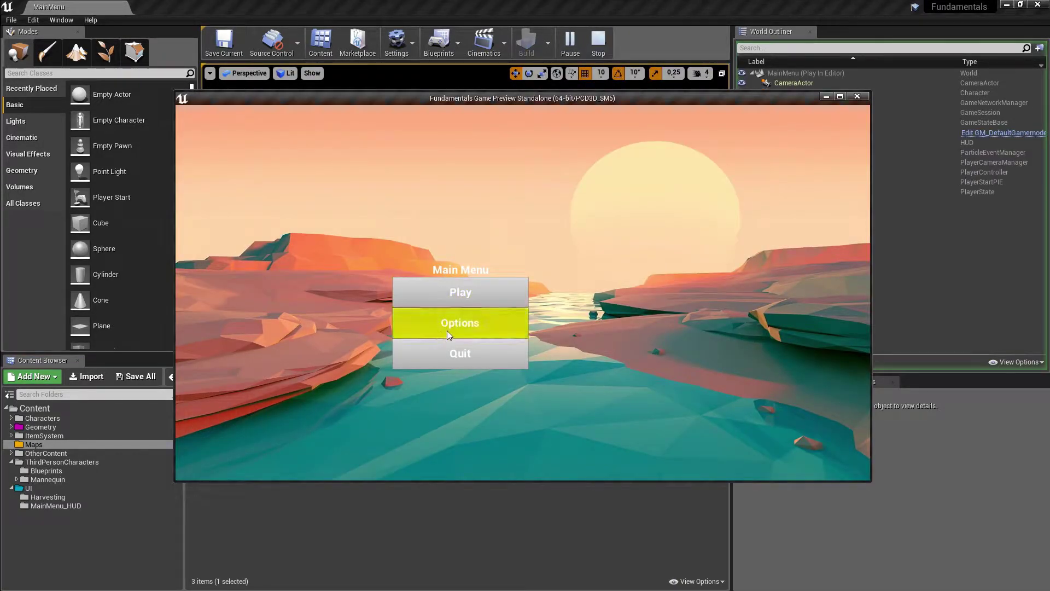
pyautogui.click(448, 328)
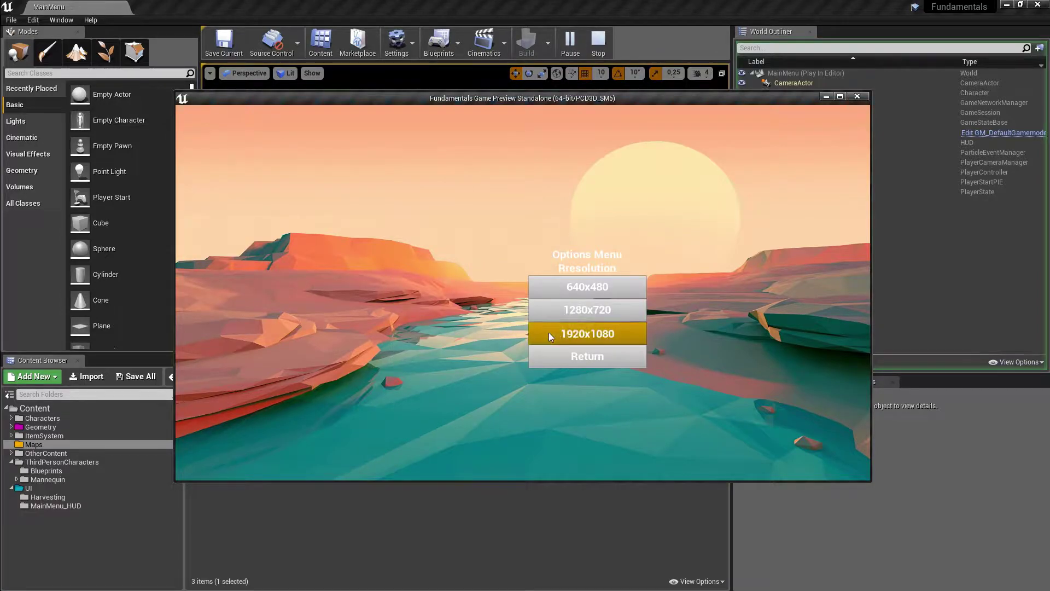
pyautogui.click(549, 333)
pyautogui.click(593, 393)
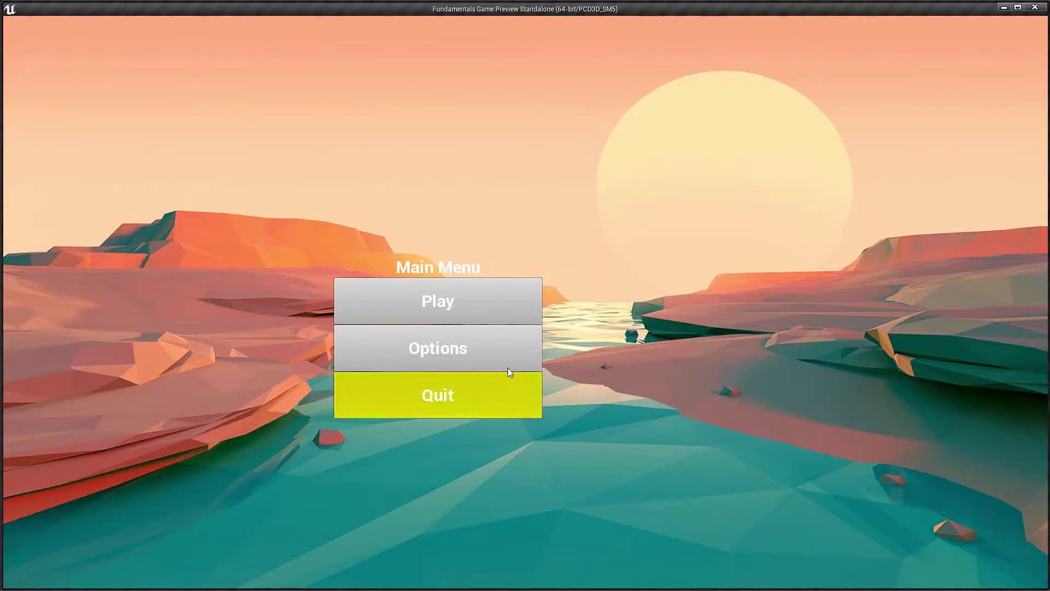
pyautogui.click(481, 315)
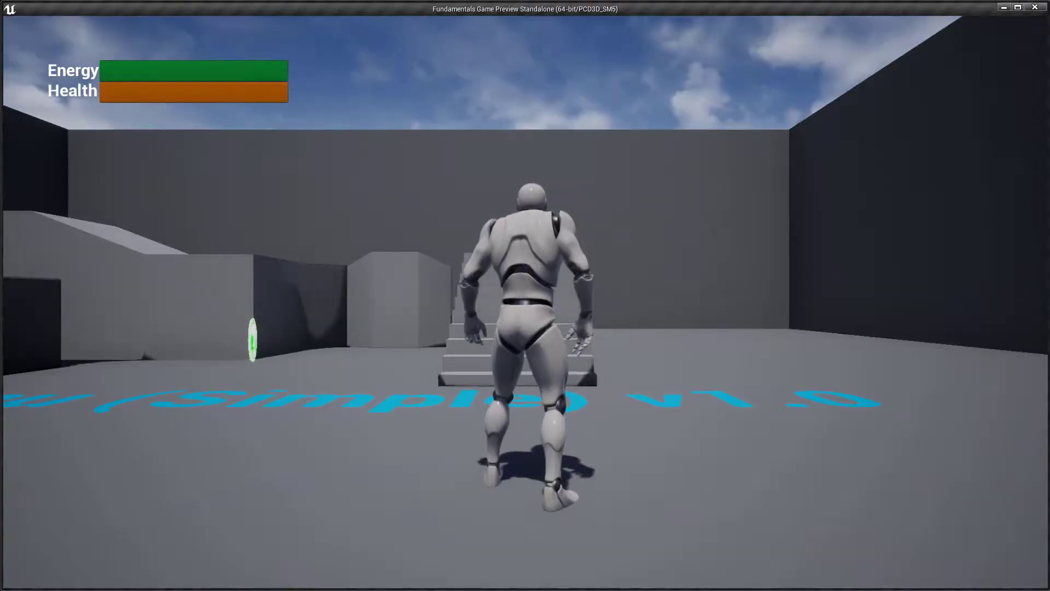
# Run the character toward the stairs, then pause and resume from the Pause Menu.
pyautogui.press('w')
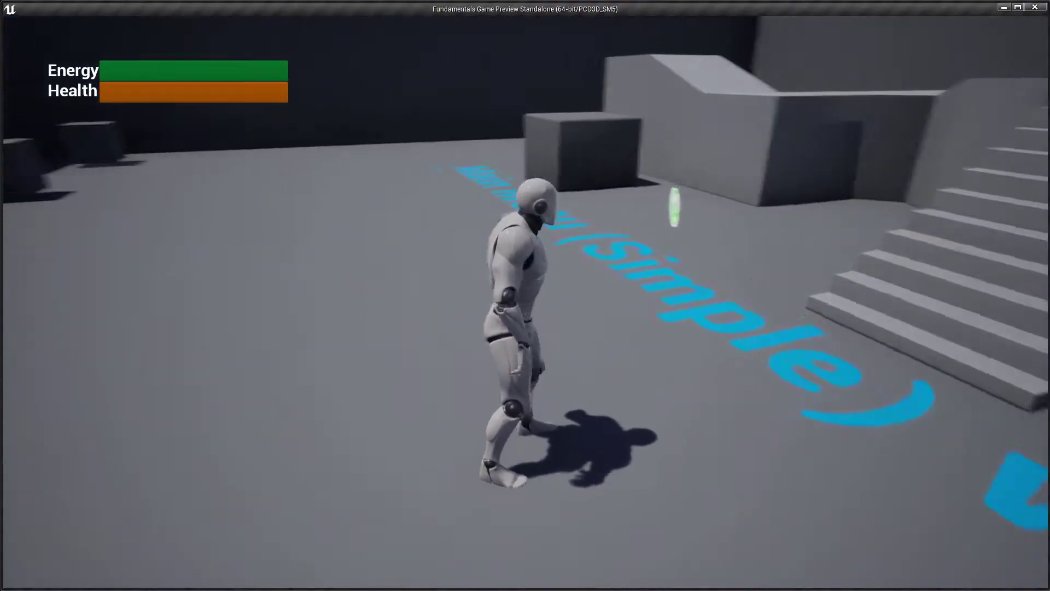
pyautogui.press('w')
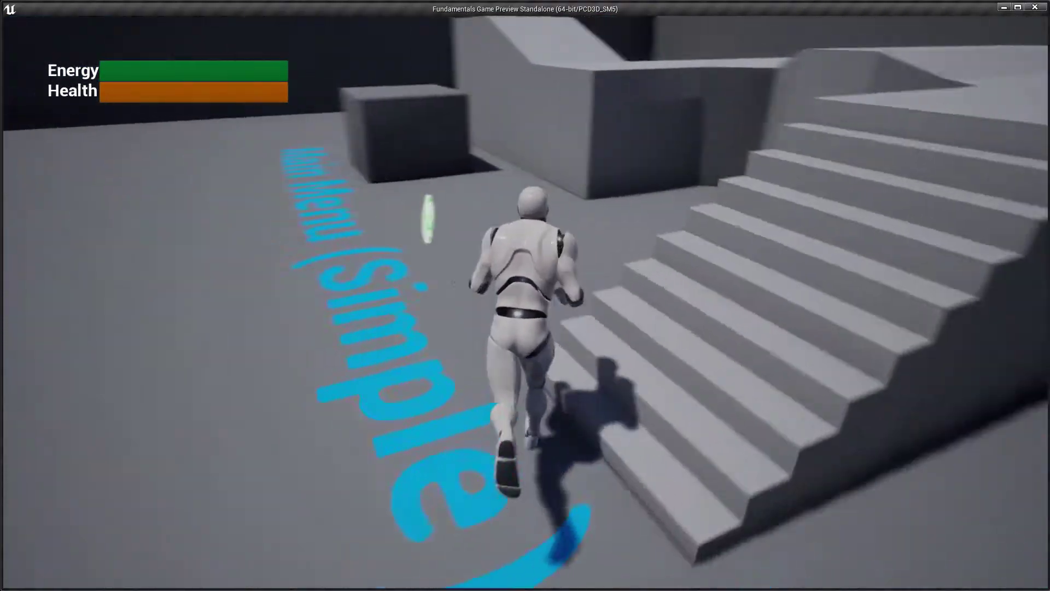
pyautogui.press('w')
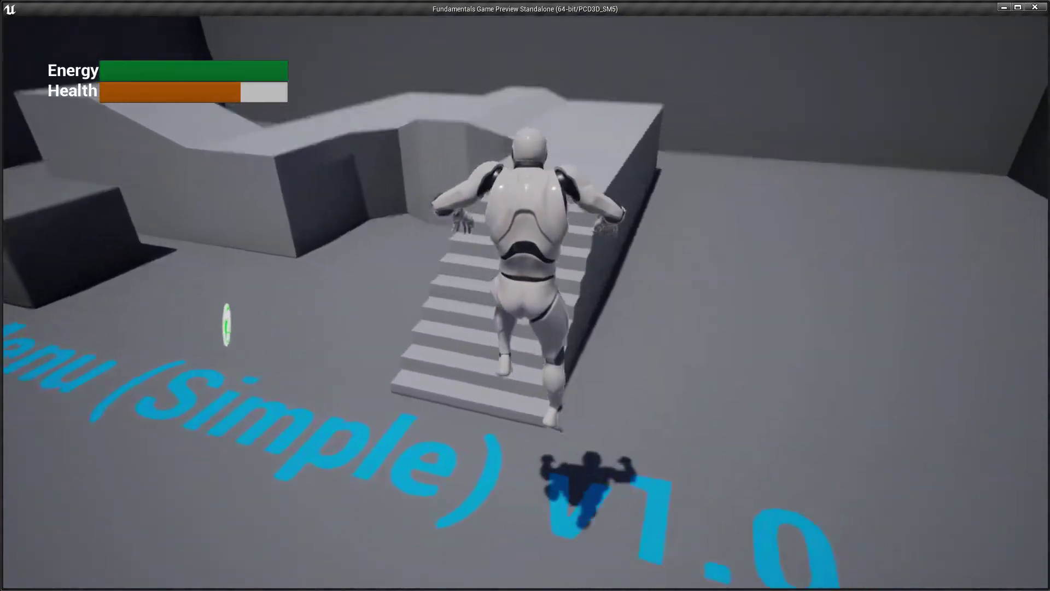
pyautogui.press('Escape')
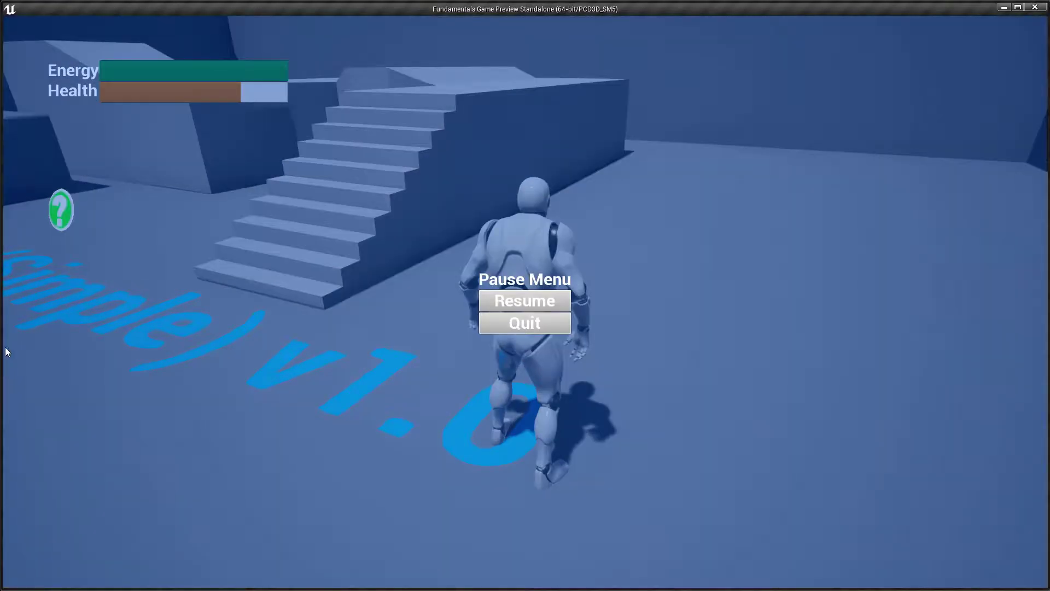
pyautogui.click(508, 301)
pyautogui.press('w')
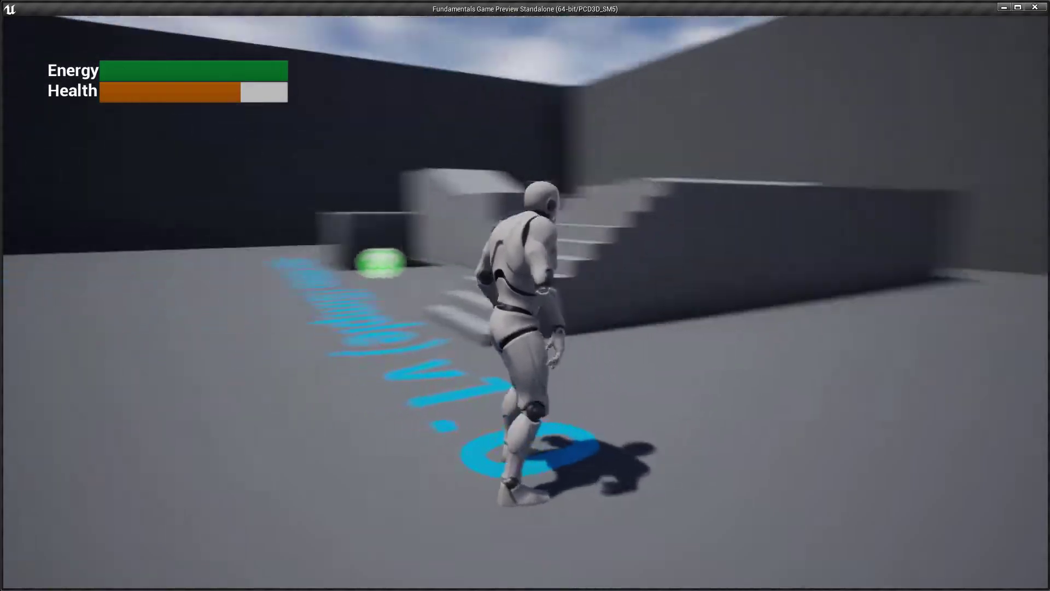
# Test pause, resume and quit-to-Main-Menu repeatedly, then quit the game back to the editor.
pyautogui.press('Escape')
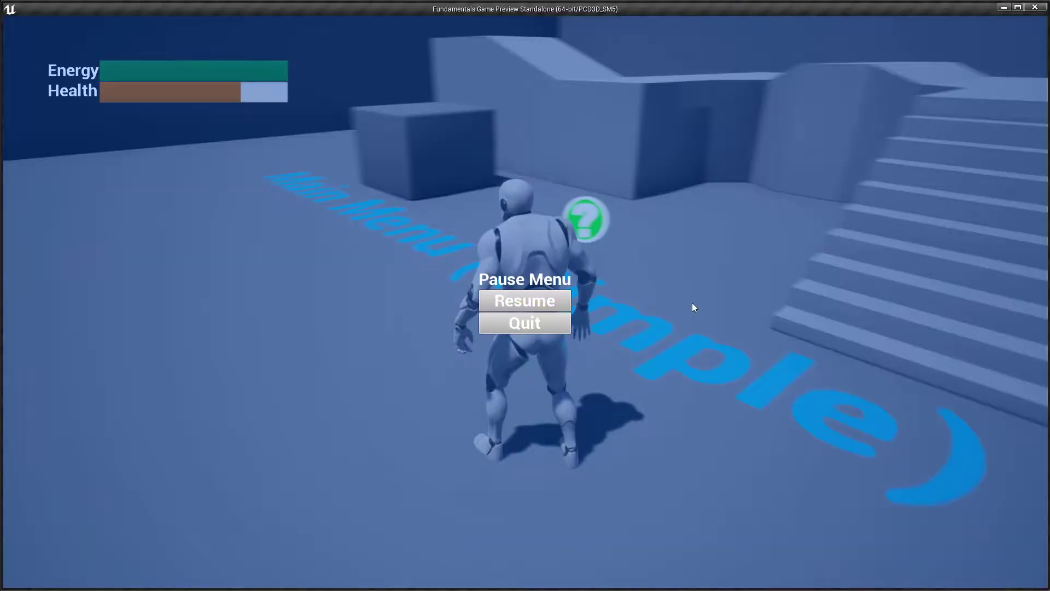
pyautogui.click(540, 307)
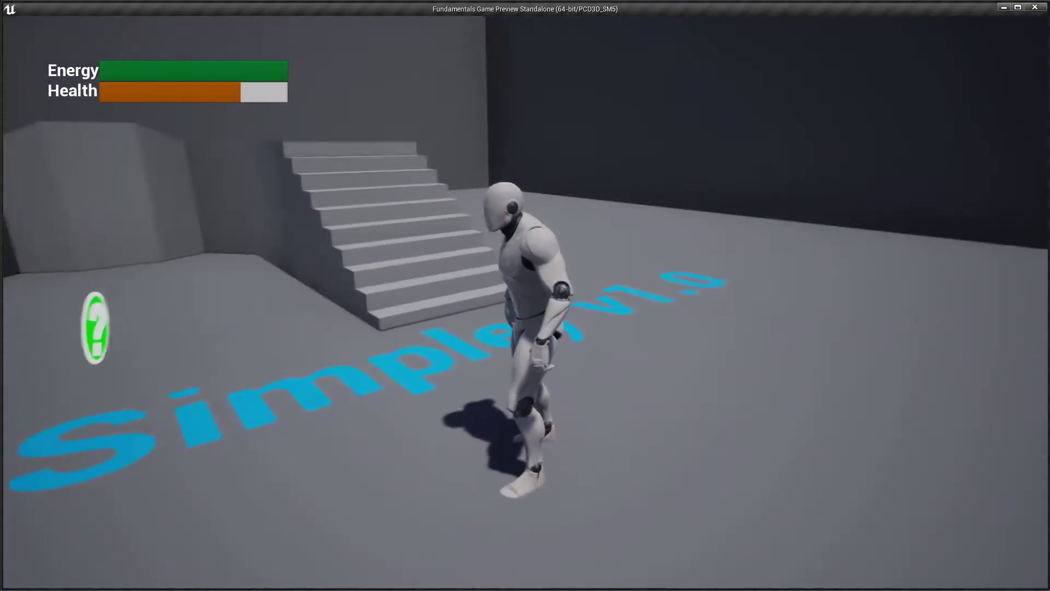
pyautogui.press('Escape')
pyautogui.click(523, 322)
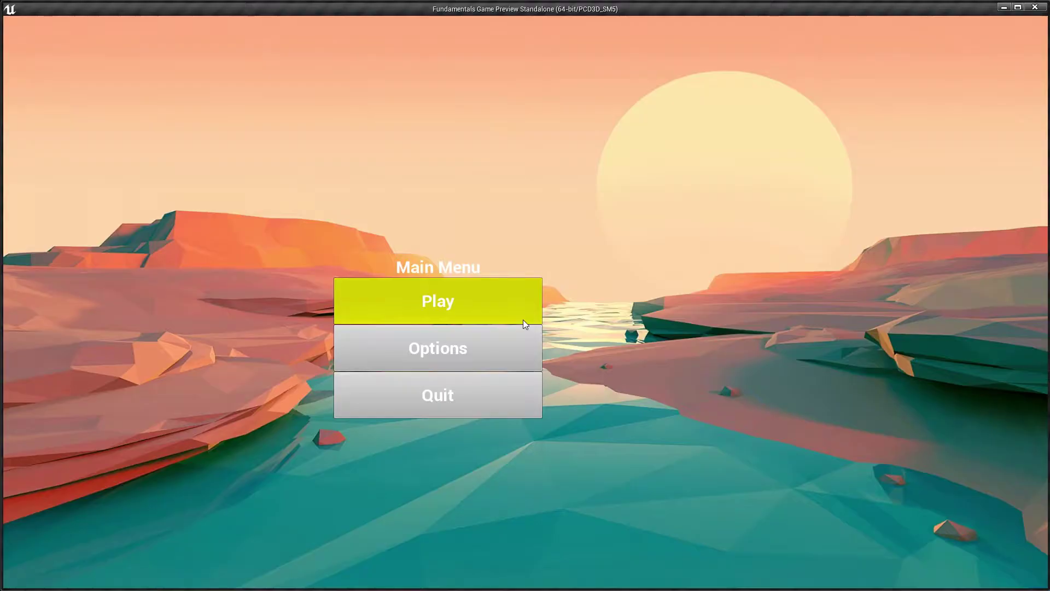
pyautogui.click(454, 302)
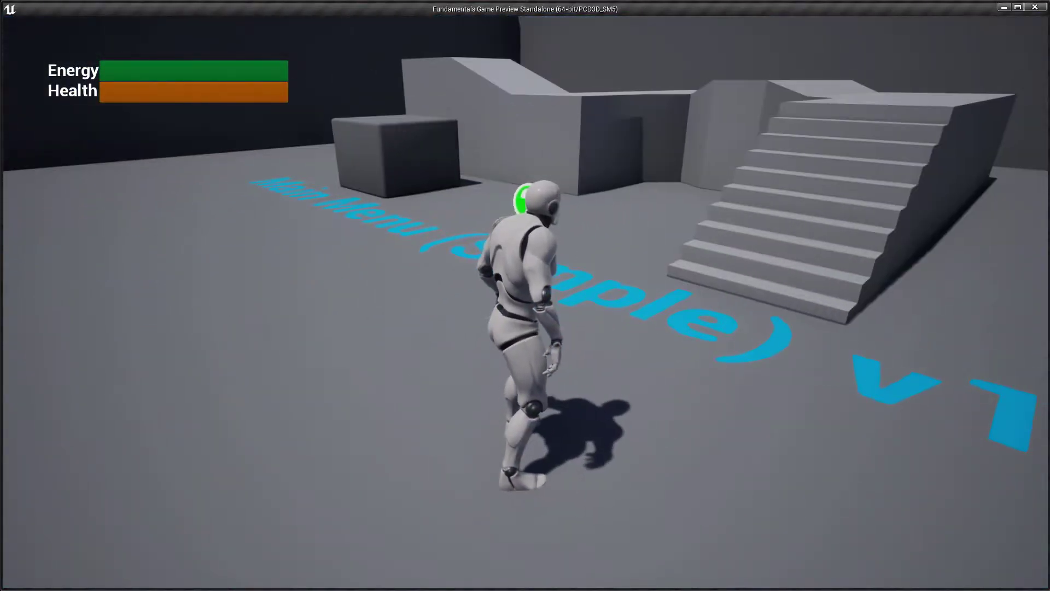
pyautogui.press('Escape')
pyautogui.click(546, 327)
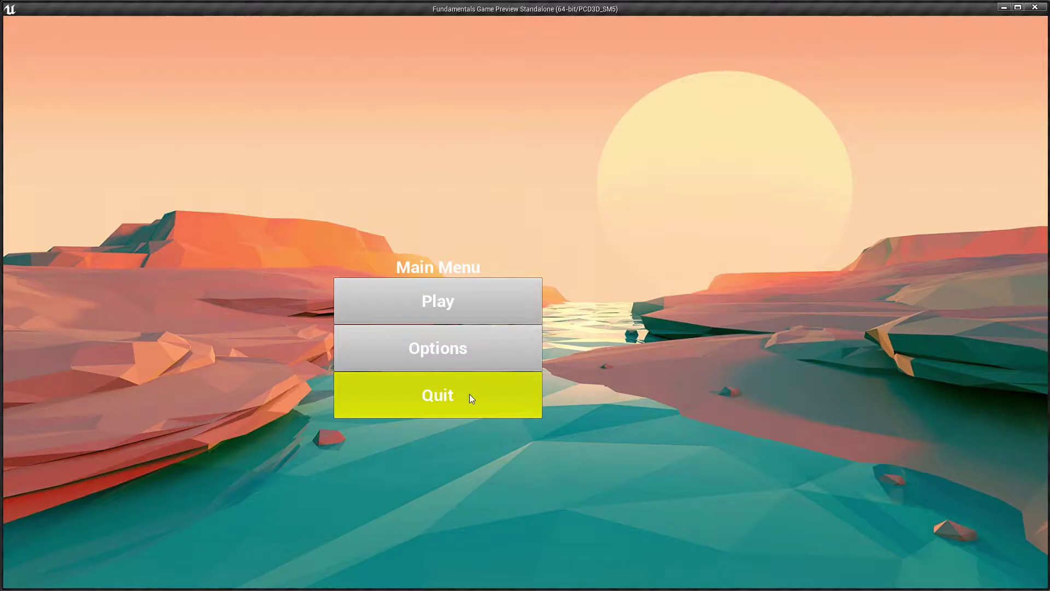
pyautogui.click(469, 394)
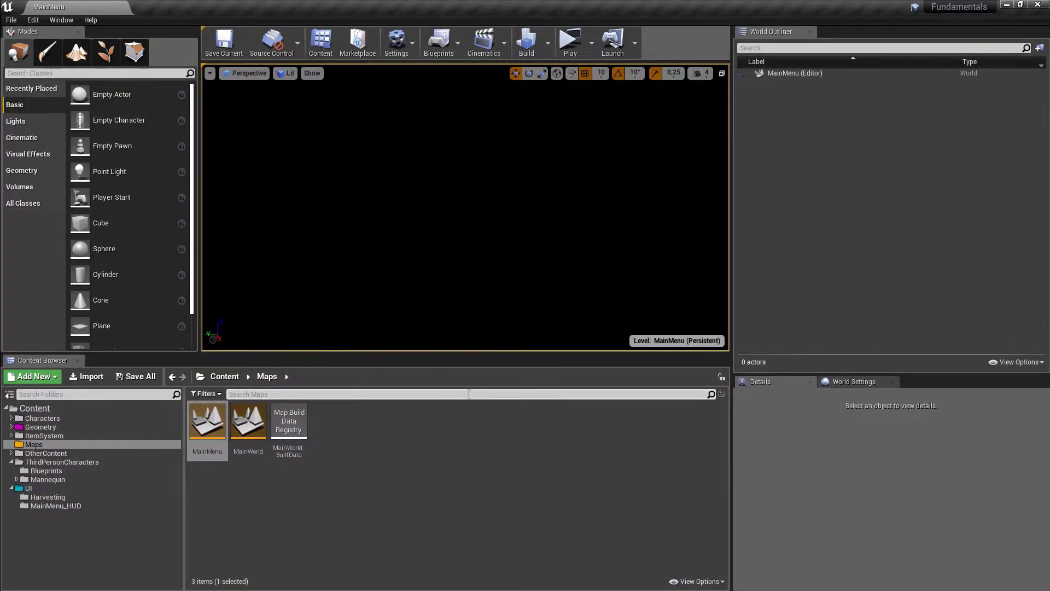
# Browse MainMenu_HUD, return to Maps, select the MainMenu and MainWorld levels, and open the Blueprints list.
pyautogui.click(55, 506)
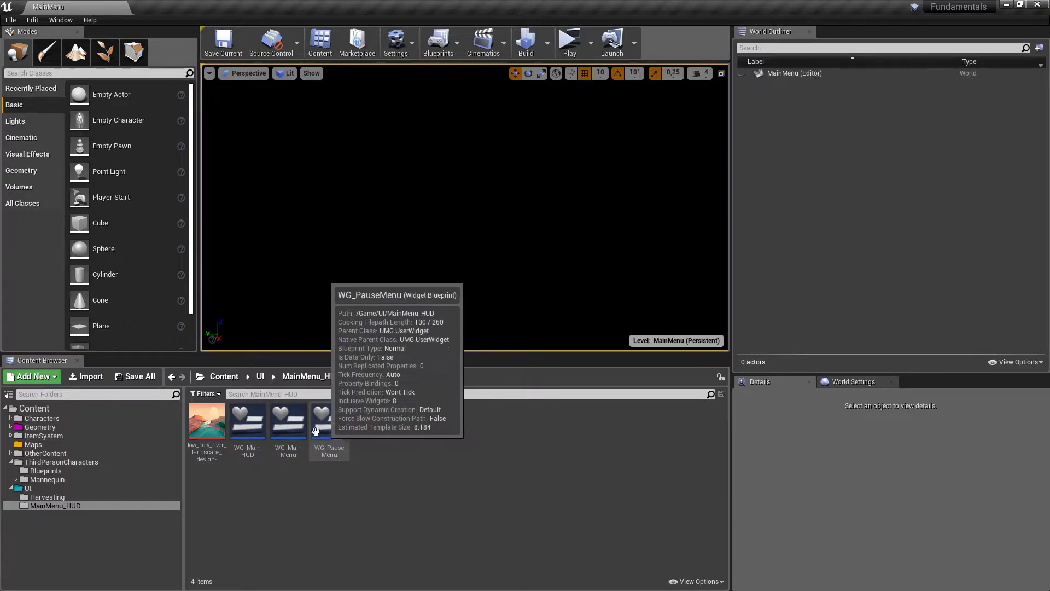
pyautogui.click(61, 445)
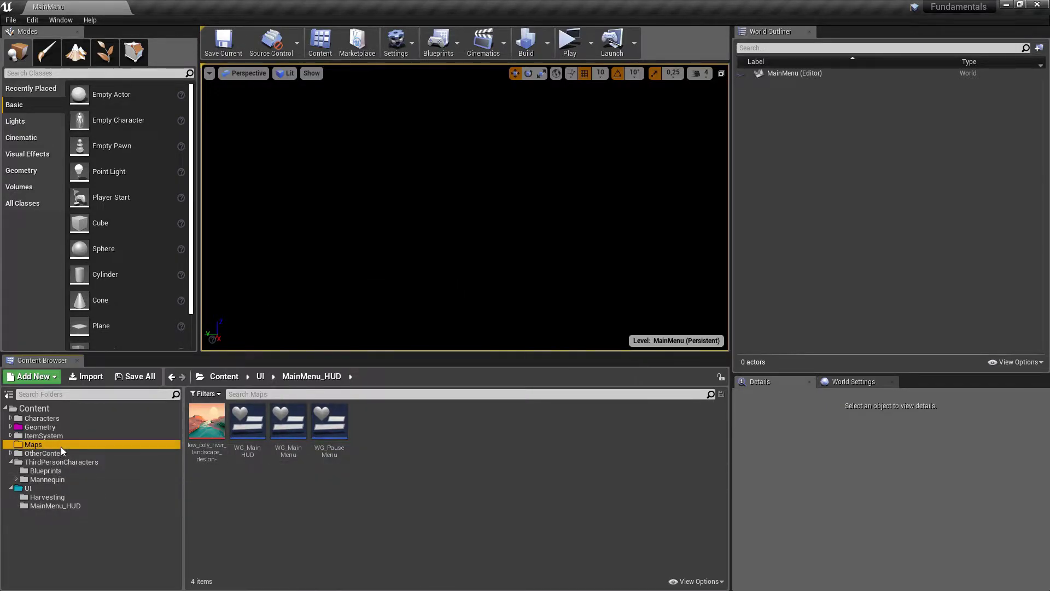
pyautogui.click(219, 435)
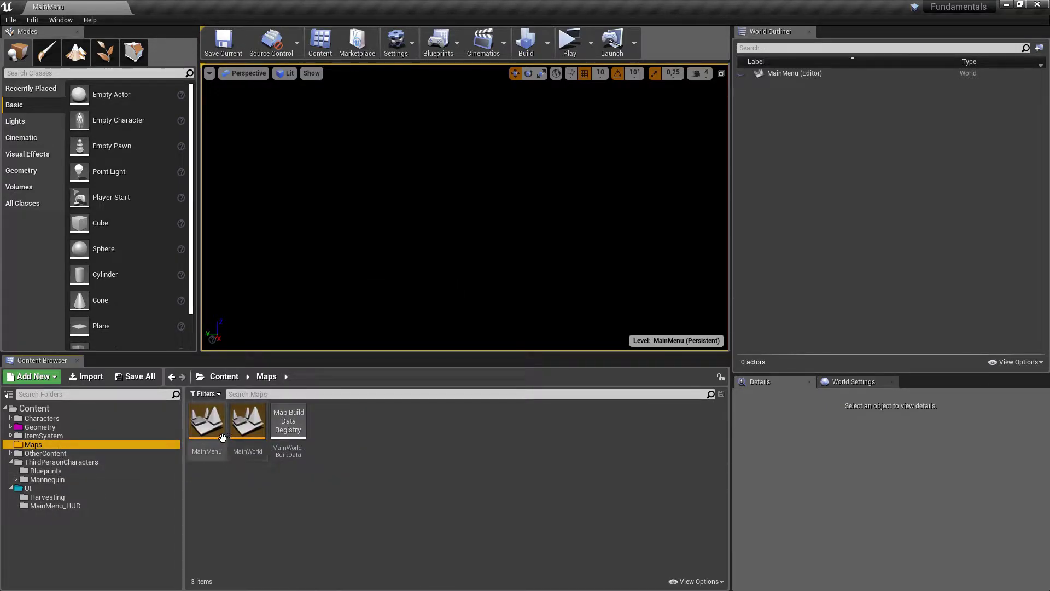
pyautogui.click(249, 429)
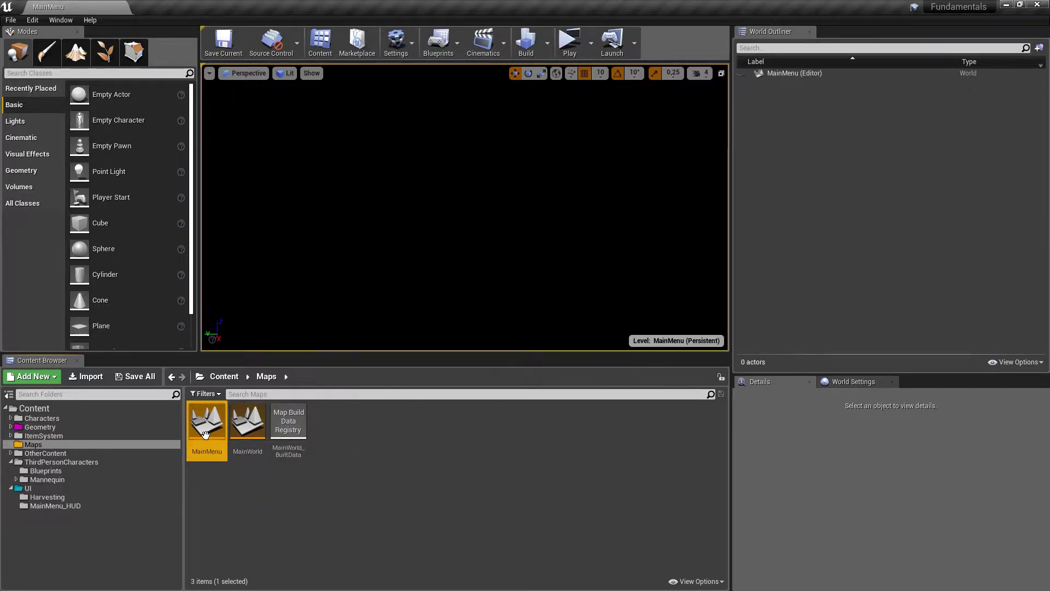
pyautogui.click(457, 42)
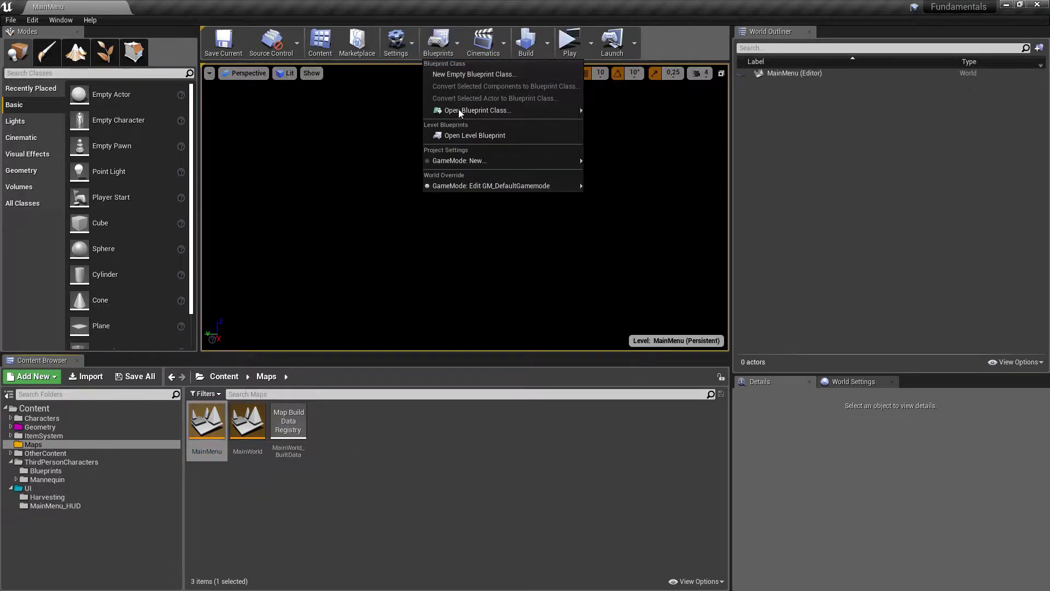
# Open the MainMenu Level Blueprint and pan its Event Graph to the BeginPlay Create WG Main Menu chain.
pyautogui.moveTo(458, 110)
pyautogui.click(484, 133)
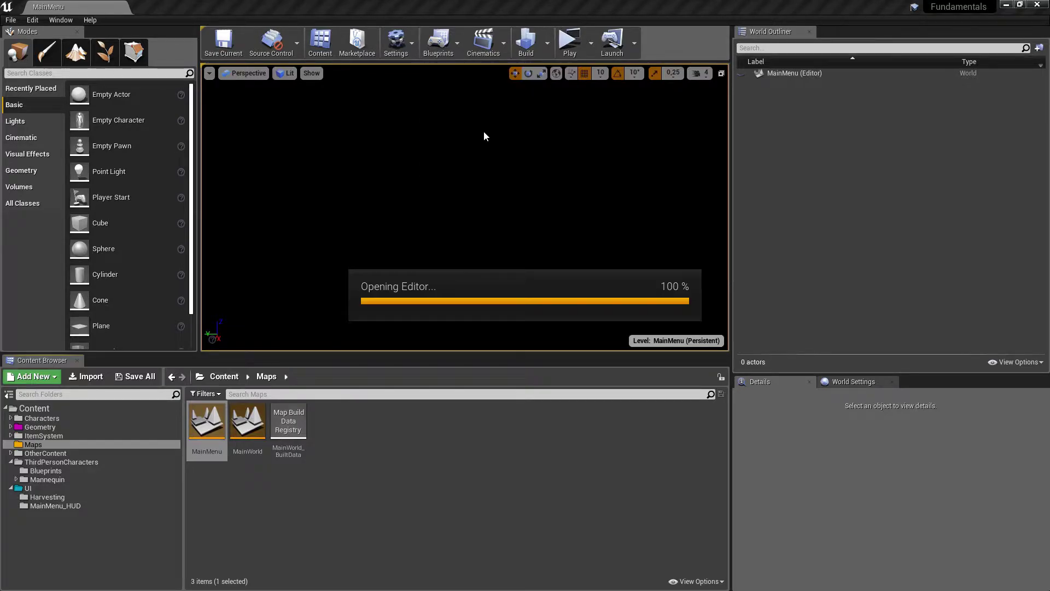
pyautogui.moveTo(425, 183); pyautogui.dragTo(587, 166, button='right')
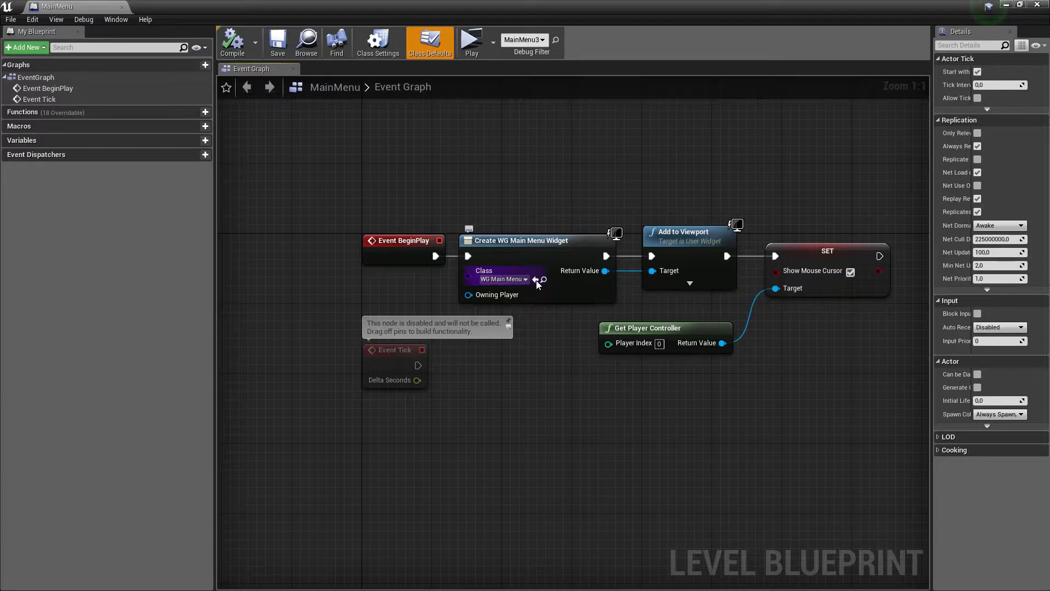
pyautogui.moveTo(744, 306); pyautogui.dragTo(687, 325, button='right')
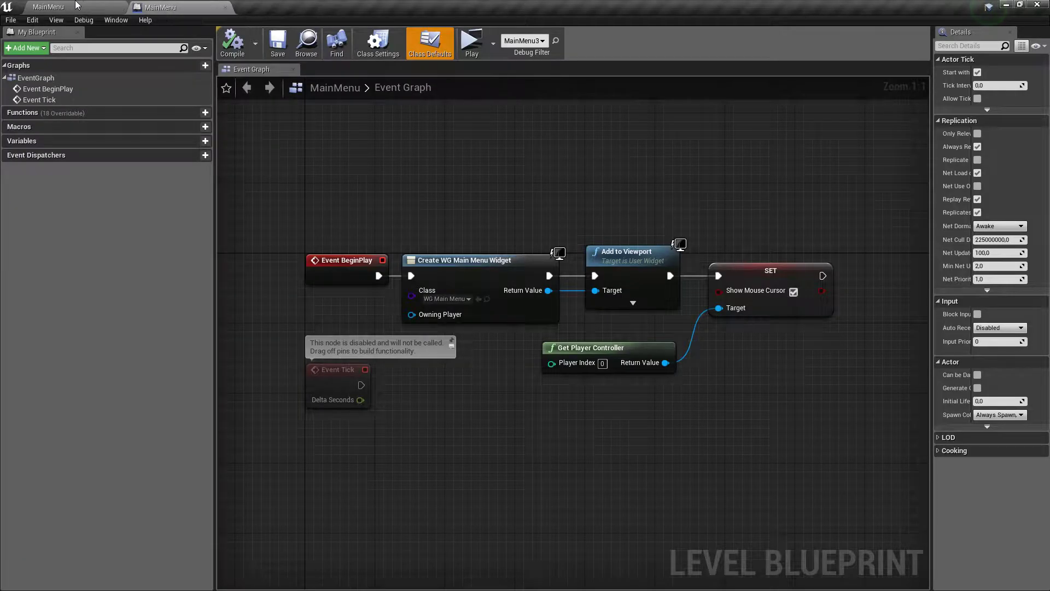
pyautogui.click(76, 5)
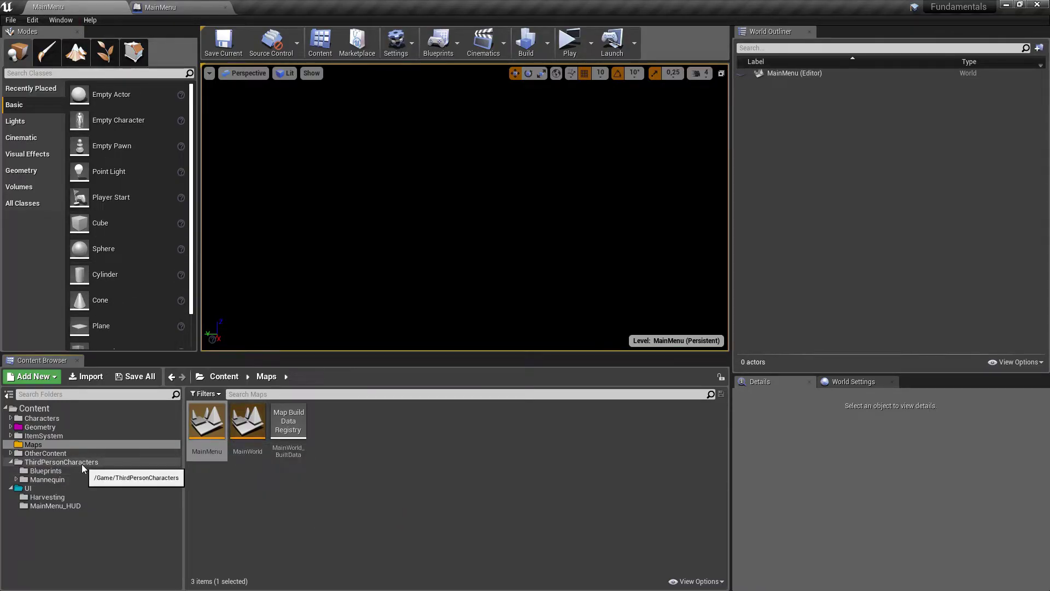
# Open WG_MainMenu from MainMenu_HUD, expand btPlay and bt.Options in the Hierarchy, and view its Event Graph.
pyautogui.click(74, 507)
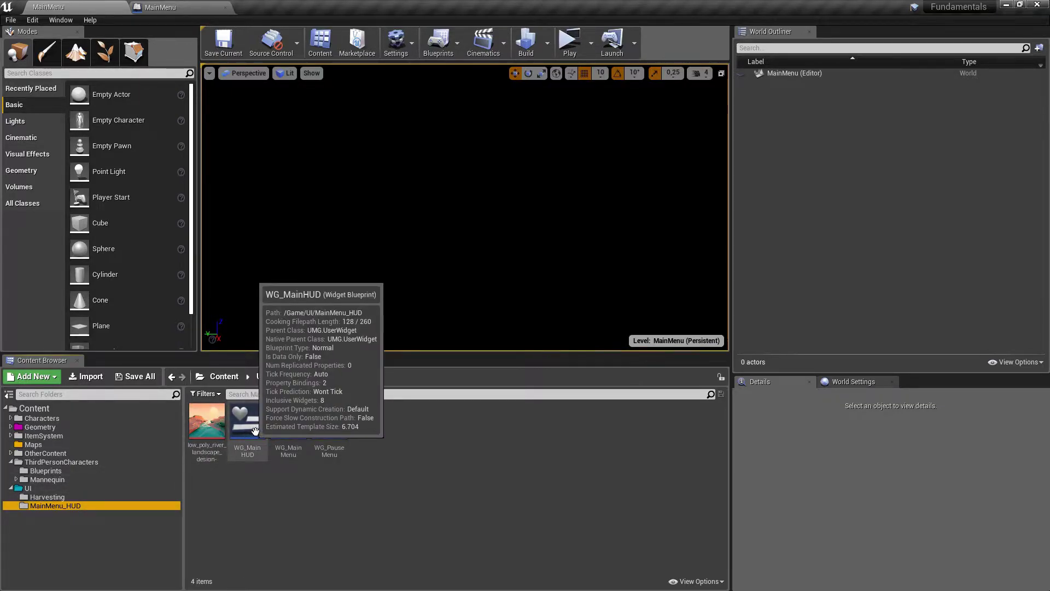
pyautogui.doubleClick(289, 423)
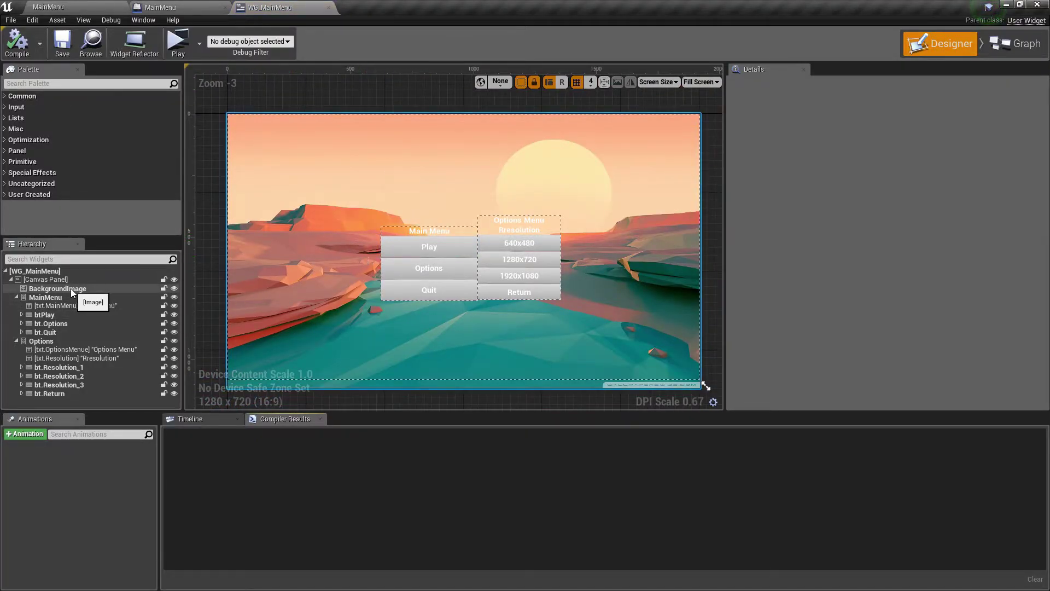
pyautogui.click(21, 314)
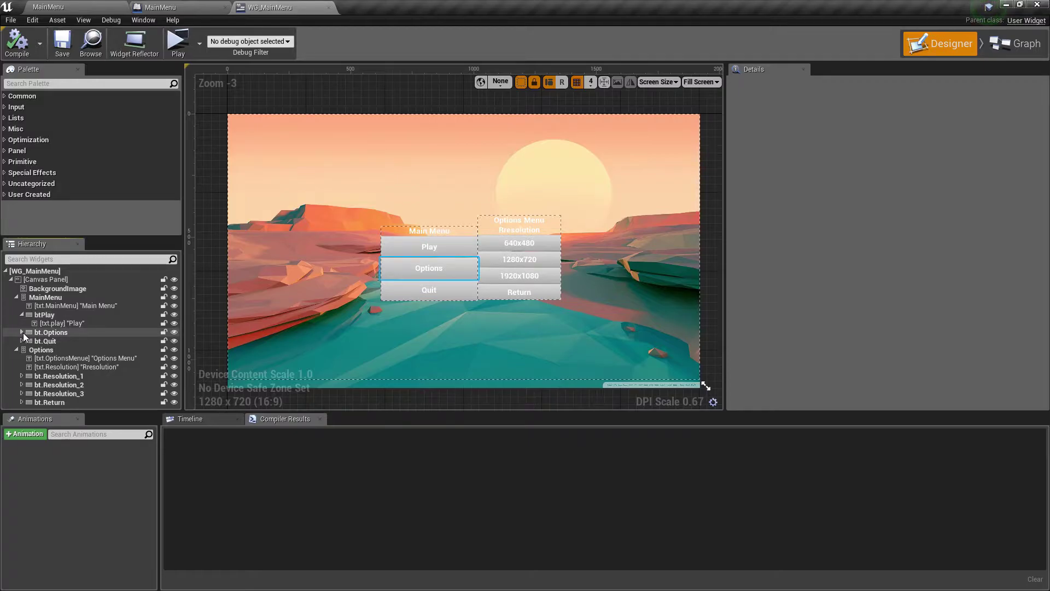
pyautogui.click(21, 332)
pyautogui.scroll(-1, 101, 341)
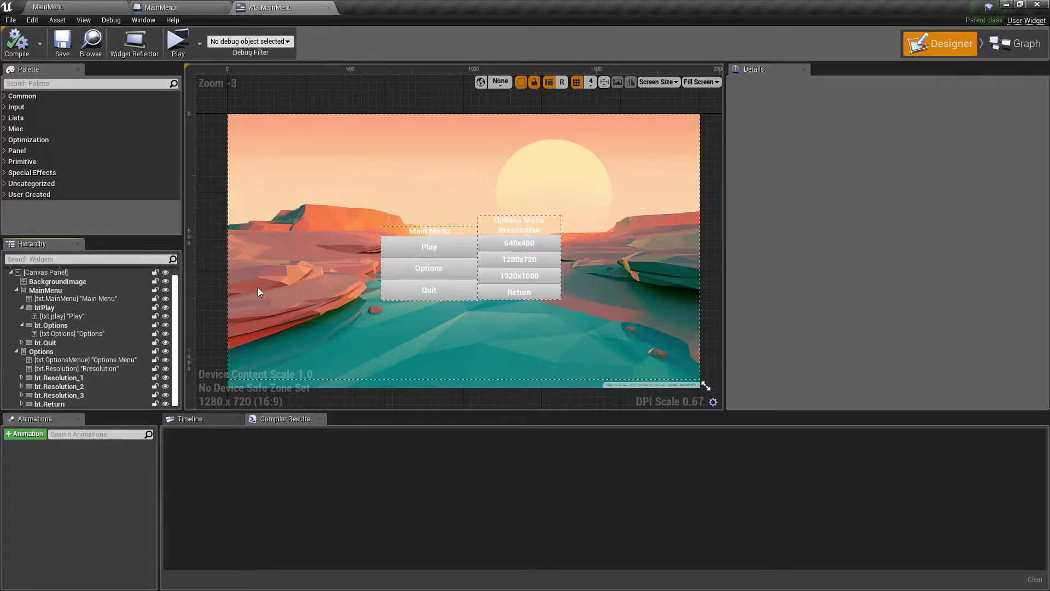
pyautogui.click(997, 44)
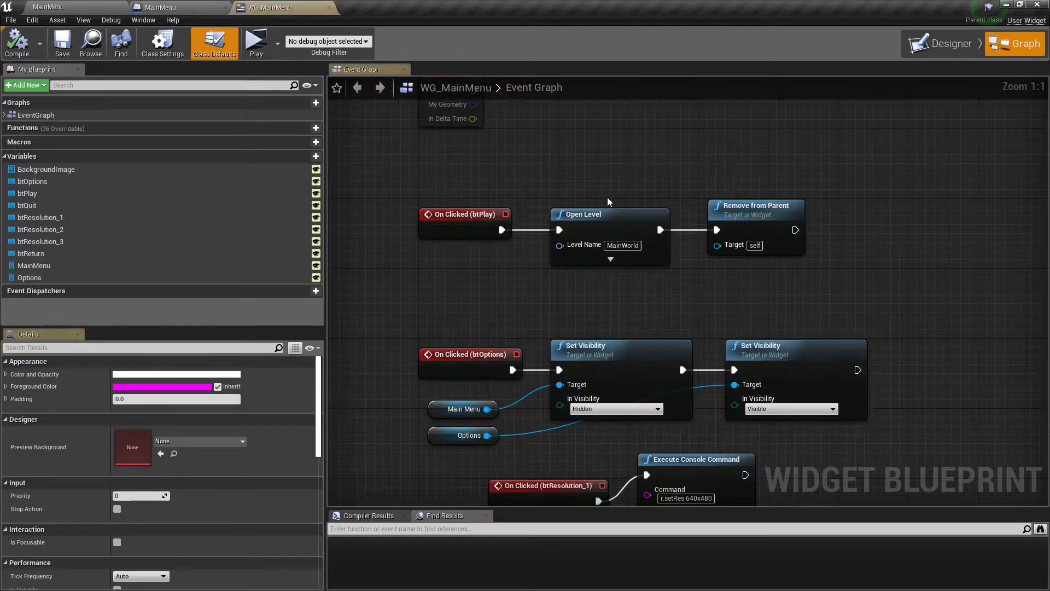
pyautogui.moveTo(606, 194); pyautogui.dragTo(574, 166, button='right')
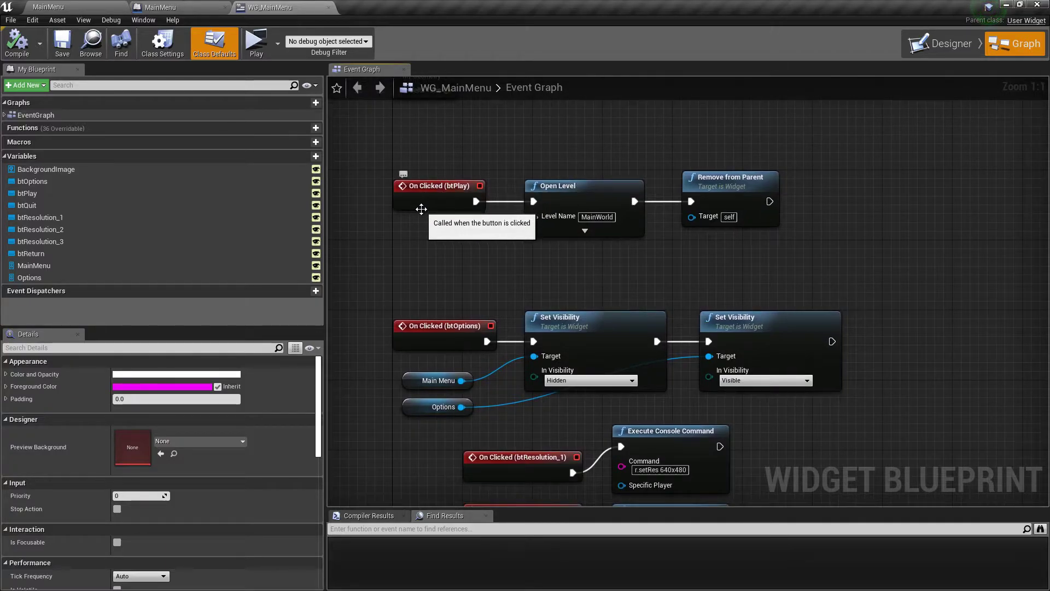
pyautogui.click(423, 203)
pyautogui.click(616, 197)
pyautogui.click(759, 185)
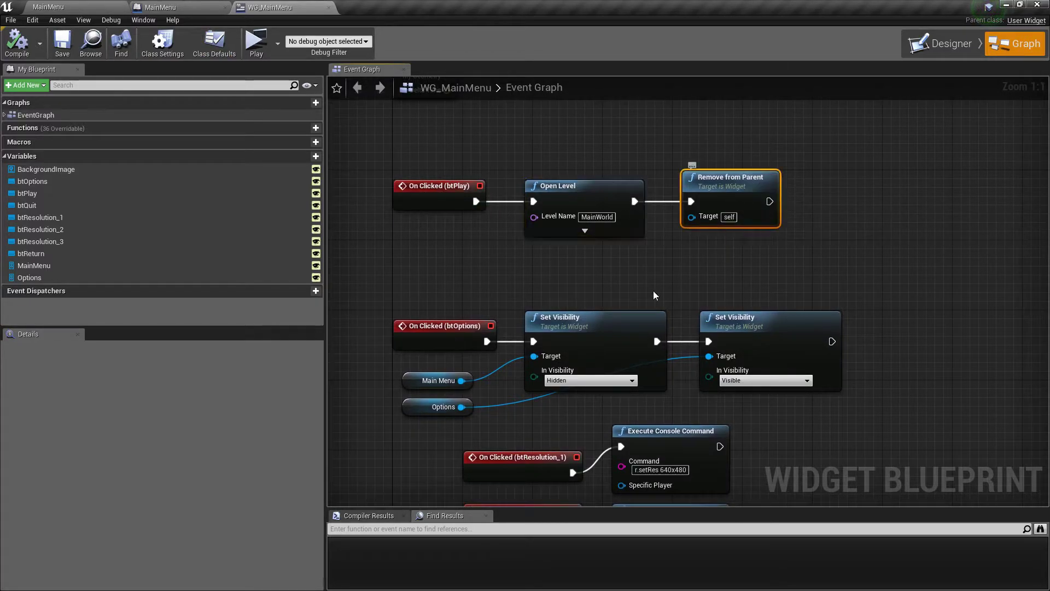
pyautogui.moveTo(440, 342); pyautogui.dragTo(461, 182, button='right')
pyautogui.click(461, 182)
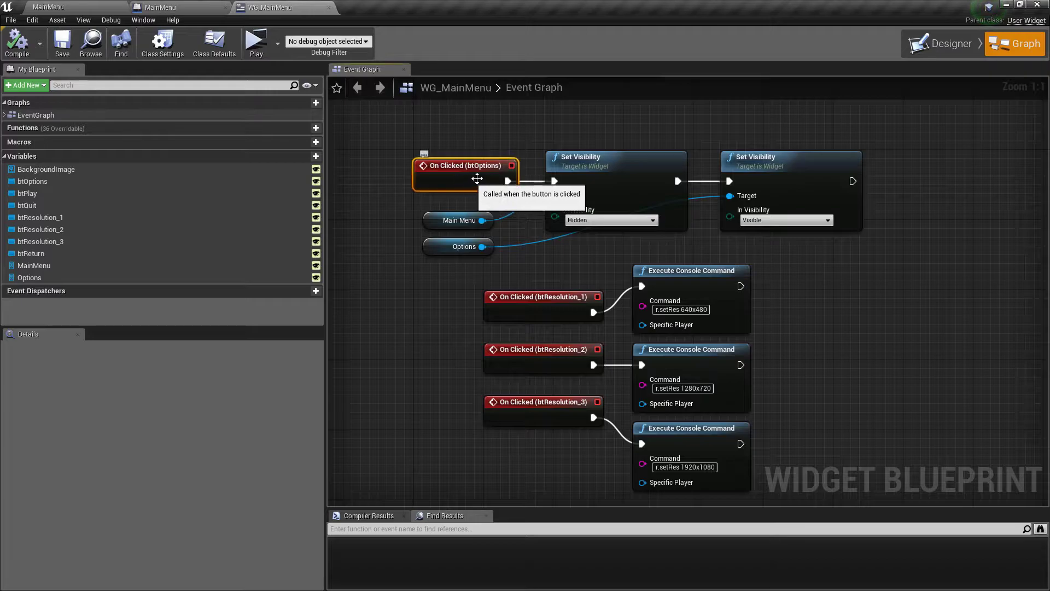
pyautogui.moveTo(606, 172); pyautogui.dragTo(533, 156, button='right')
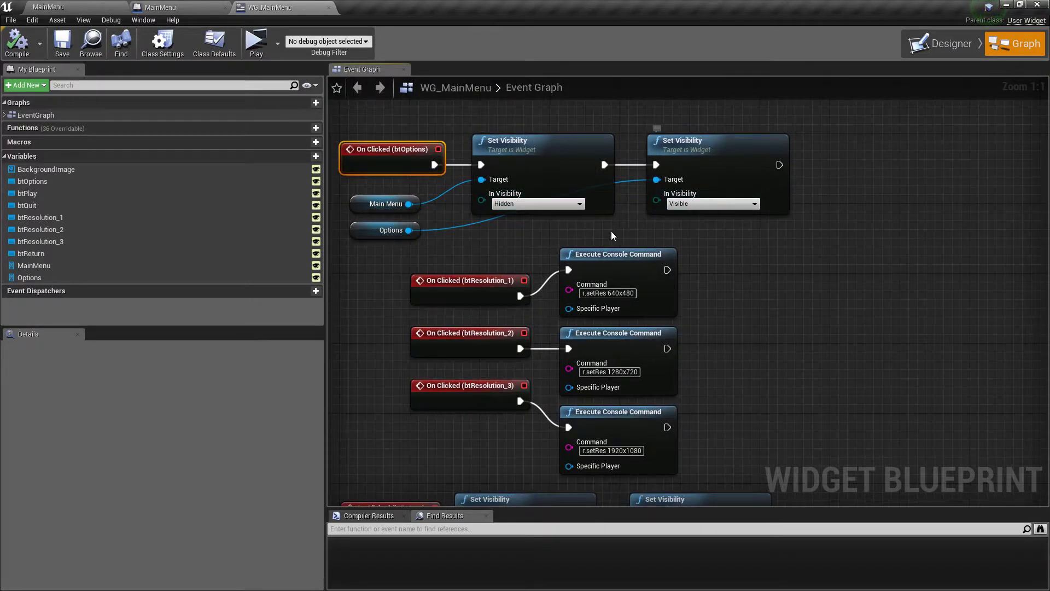
pyautogui.moveTo(624, 231); pyautogui.dragTo(532, 151, button='right')
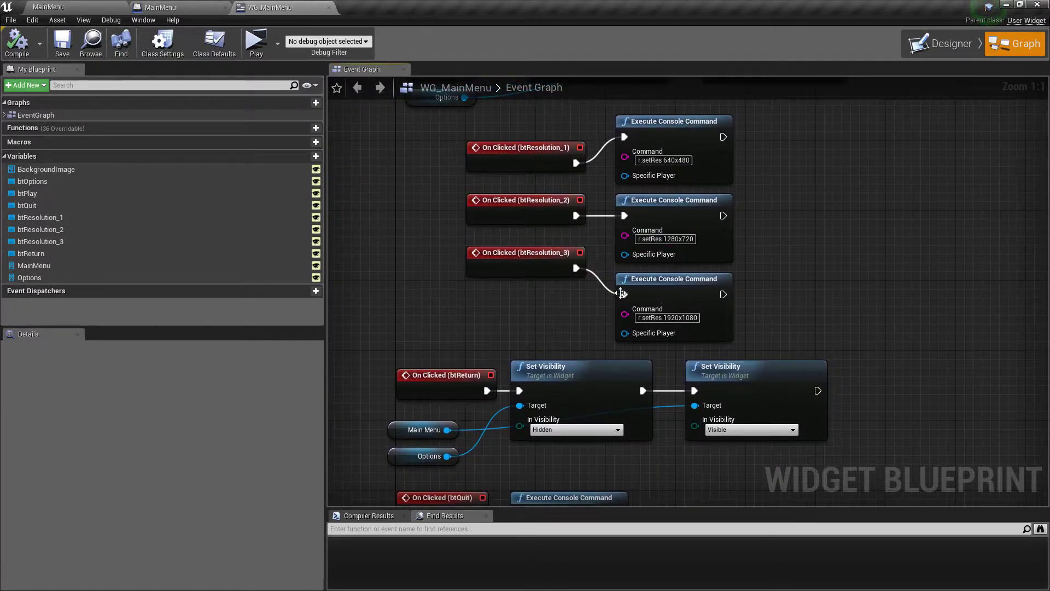
pyautogui.moveTo(621, 294); pyautogui.dragTo(646, 146, button='right')
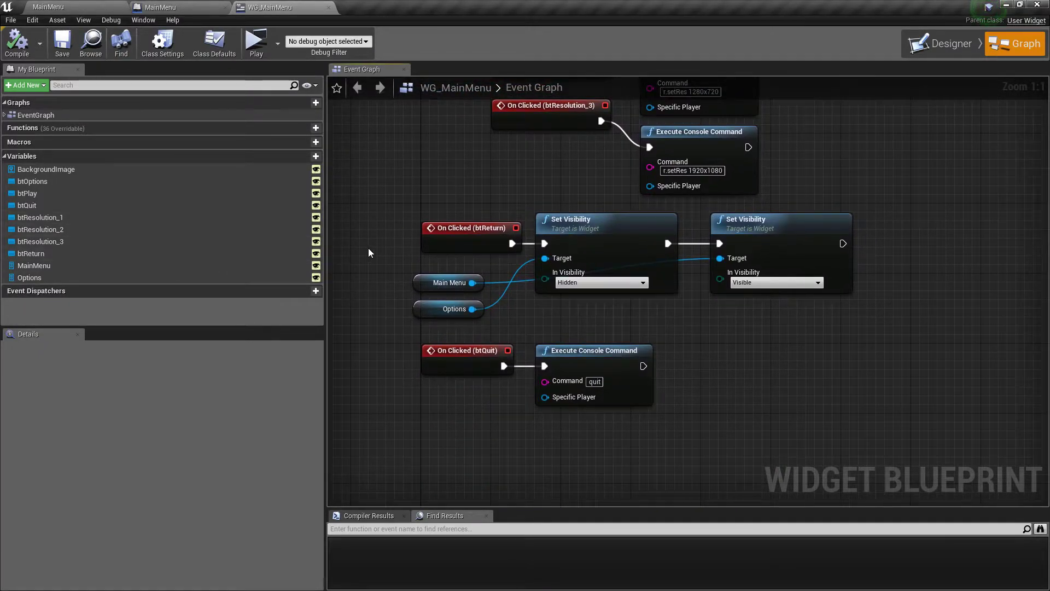
pyautogui.click(82, 277)
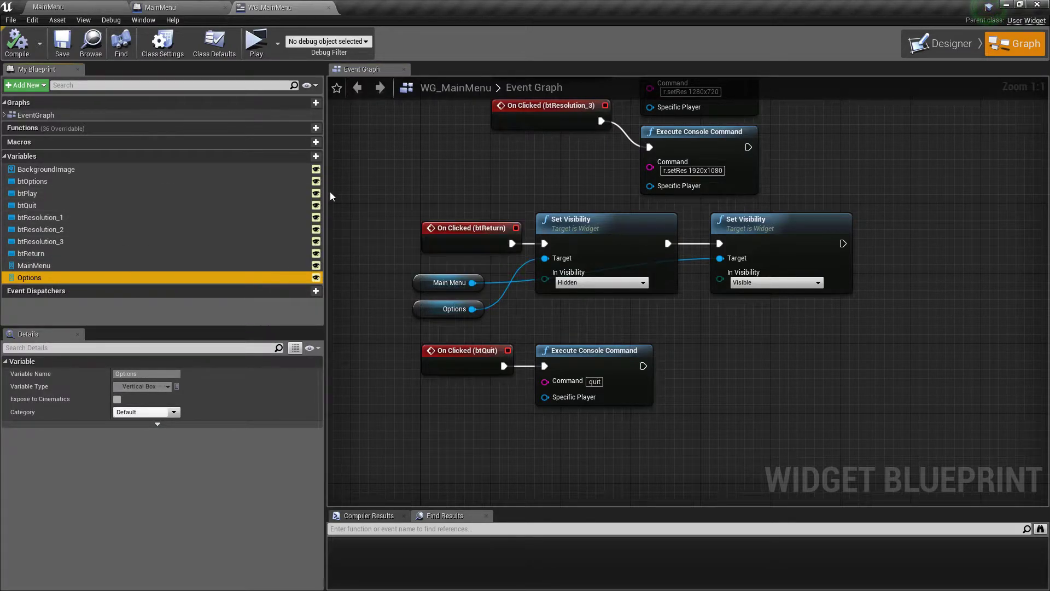
pyautogui.click(453, 243)
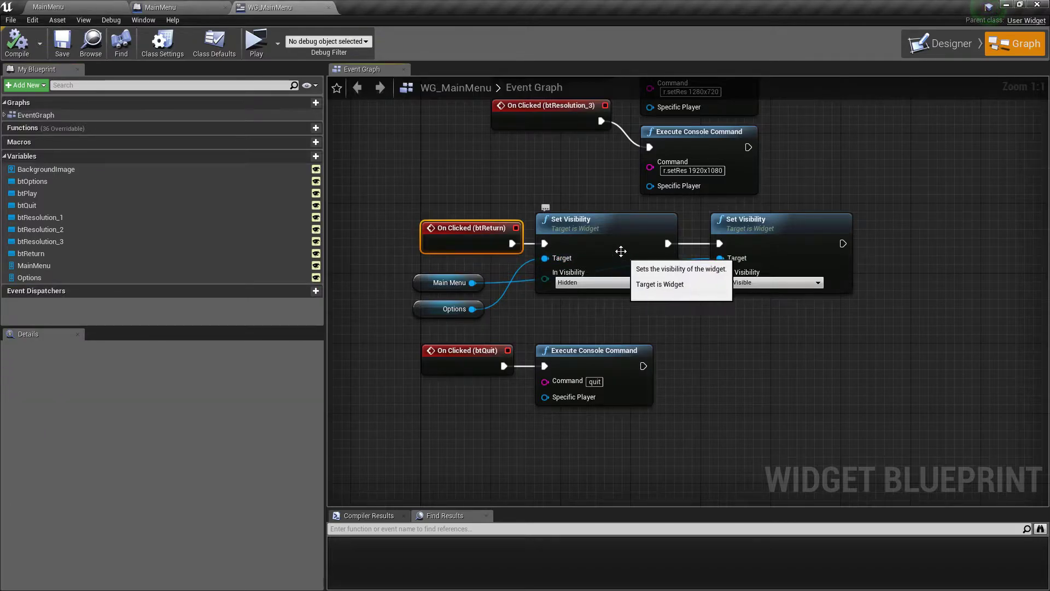
pyautogui.click(591, 244)
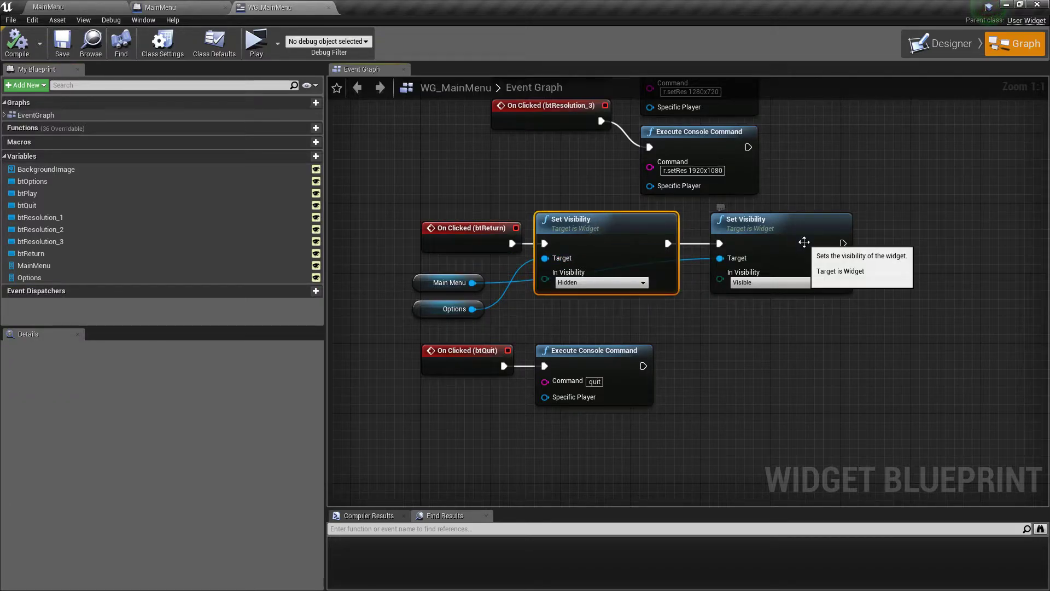
pyautogui.click(804, 246)
pyautogui.moveTo(448, 104); pyautogui.dragTo(414, 180, button='right')
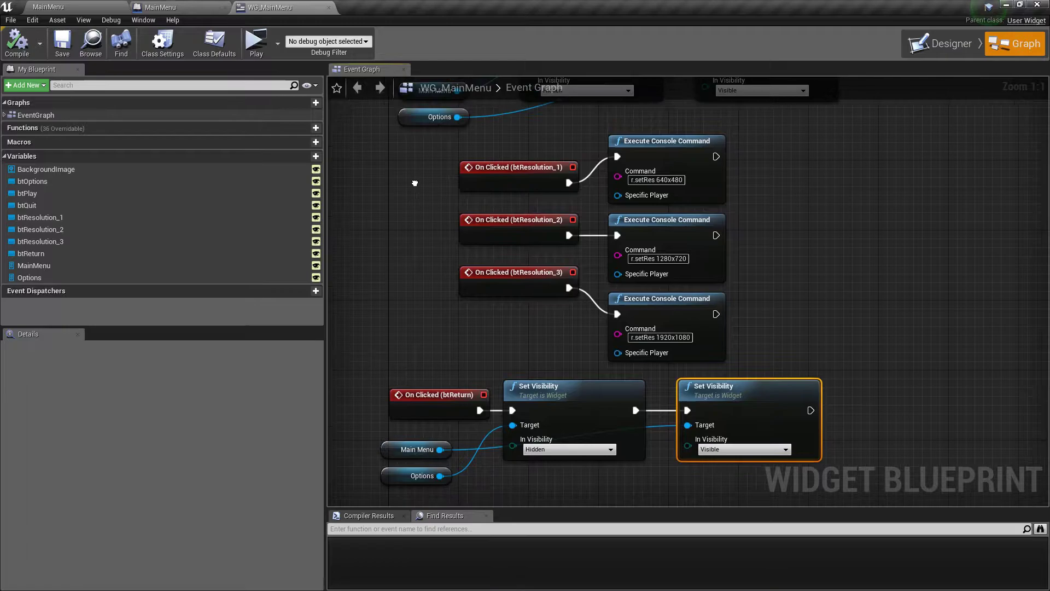
pyautogui.scroll(-2, 411, 192)
pyautogui.moveTo(408, 254); pyautogui.dragTo(425, 286, button='right')
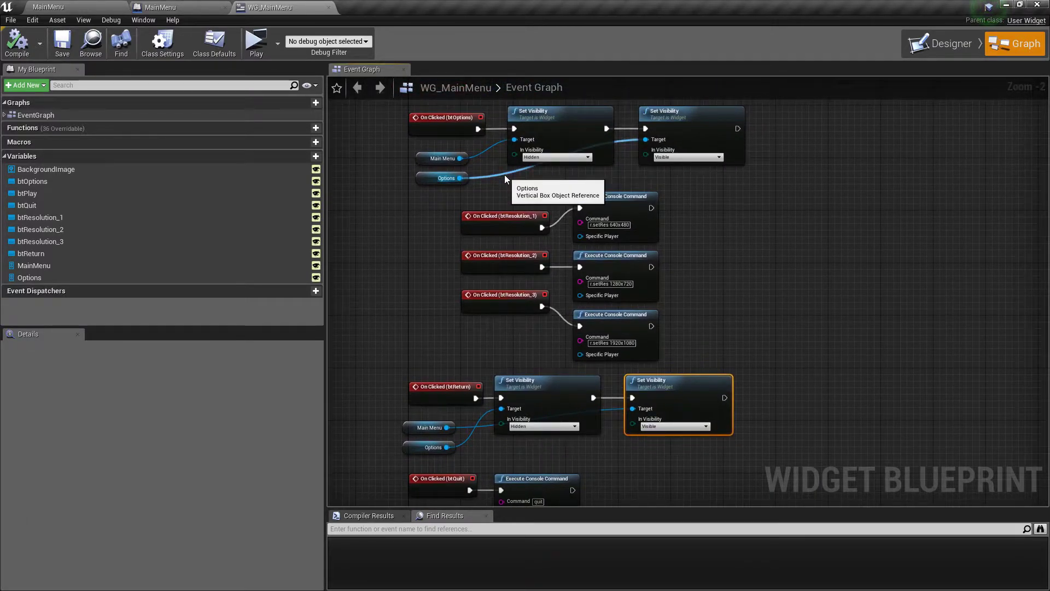
pyautogui.moveTo(431, 500); pyautogui.dragTo(401, 340, button='right')
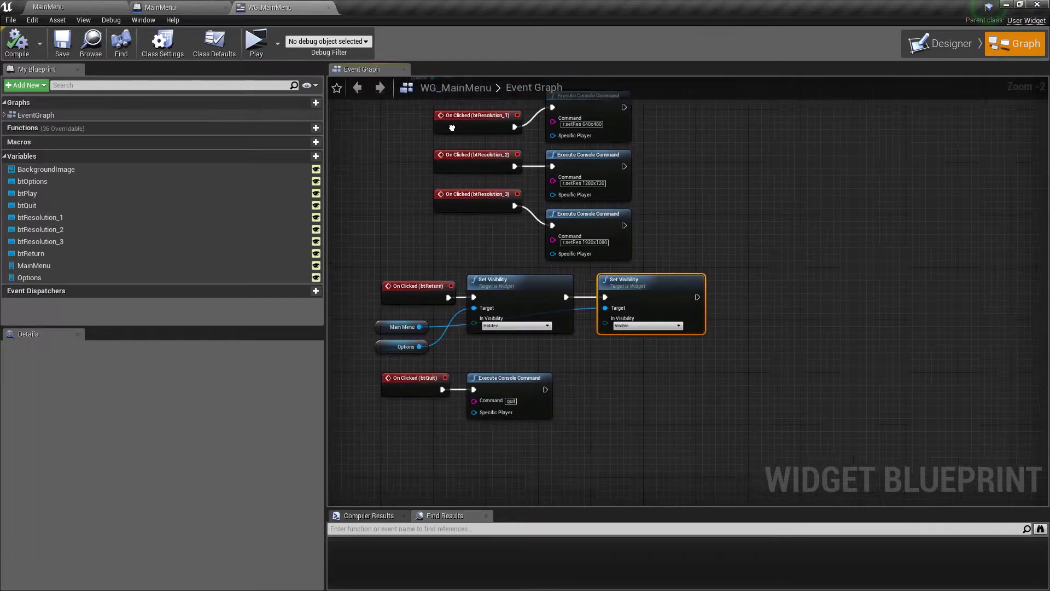
pyautogui.scroll(2, 401, 340)
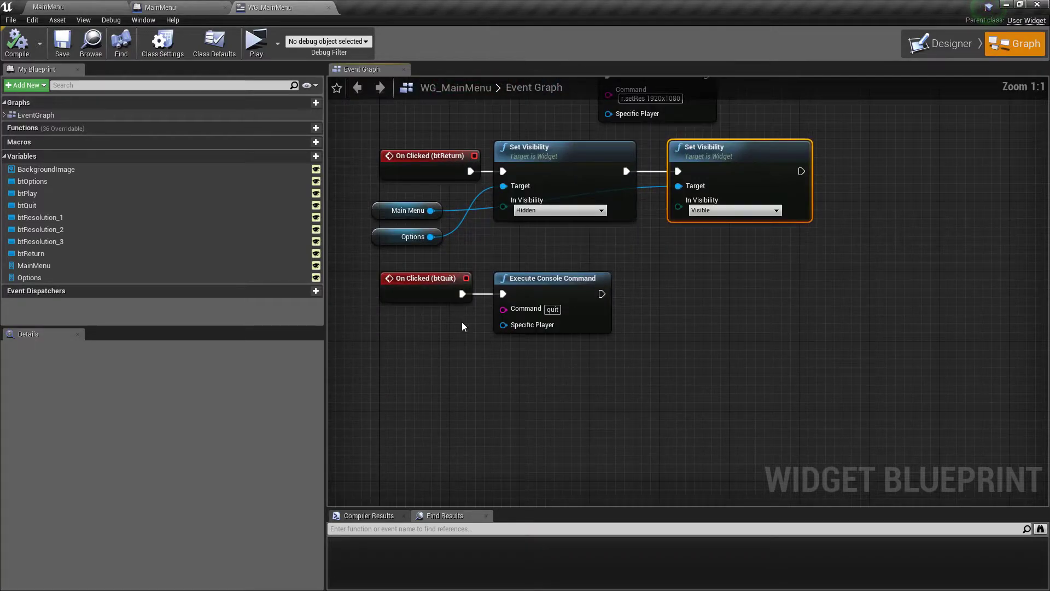
pyautogui.click(579, 301)
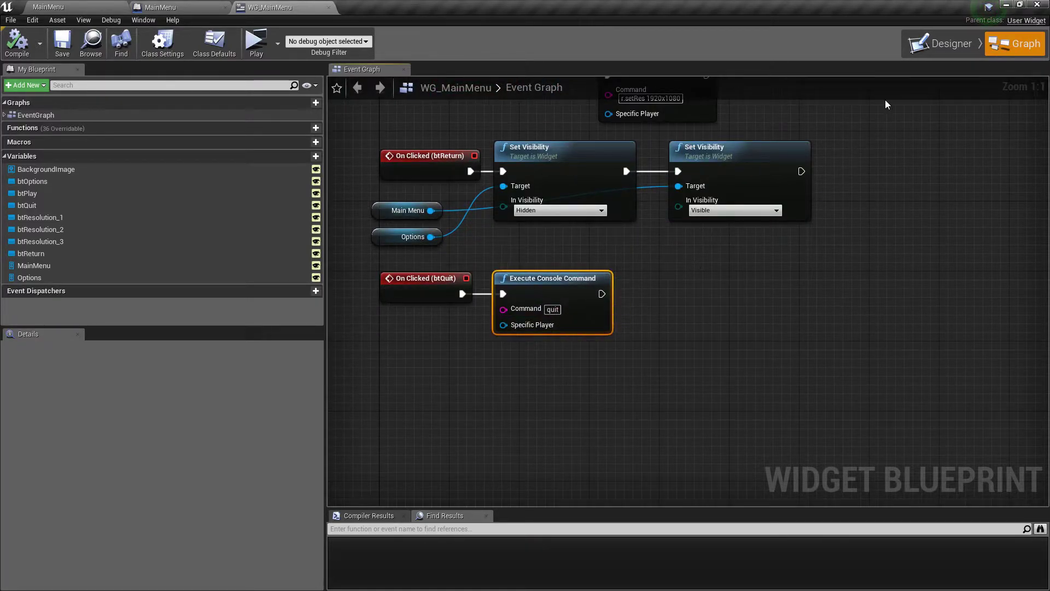
pyautogui.click(60, 6)
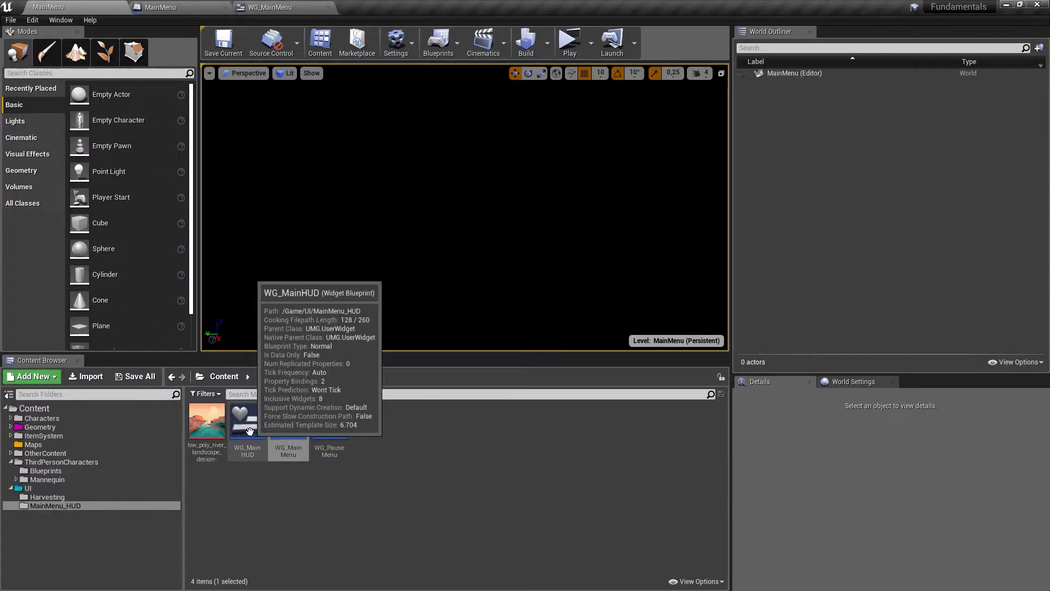
# Open WG_PauseMenu's graph, check the Button_Quit and Button_Resume variables, and open the RemoveHUD function.
pyautogui.doubleClick(339, 424)
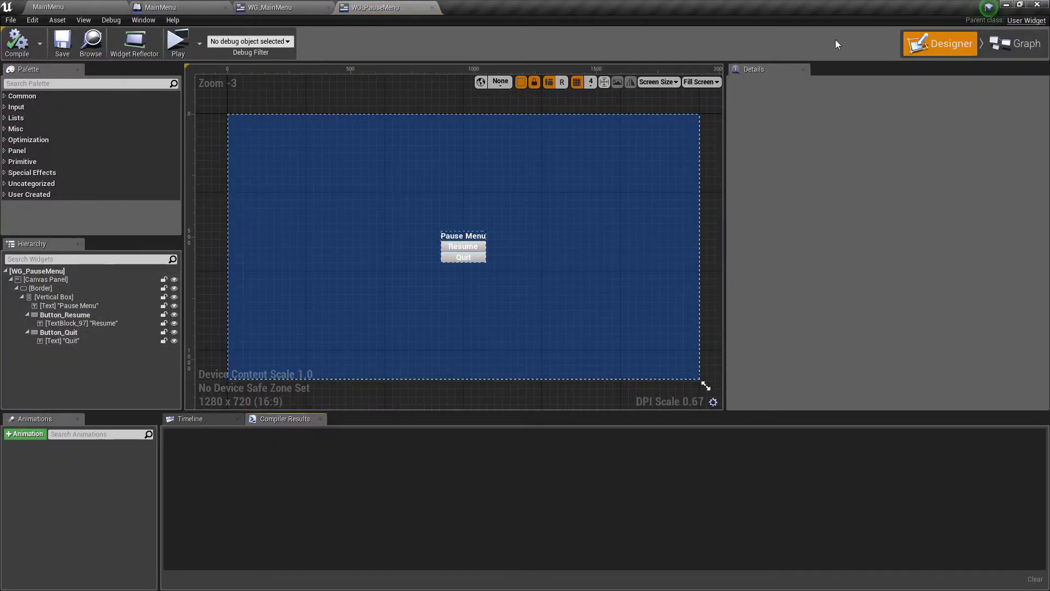
pyautogui.click(1012, 40)
pyautogui.moveTo(456, 186); pyautogui.dragTo(857, 200, button='right')
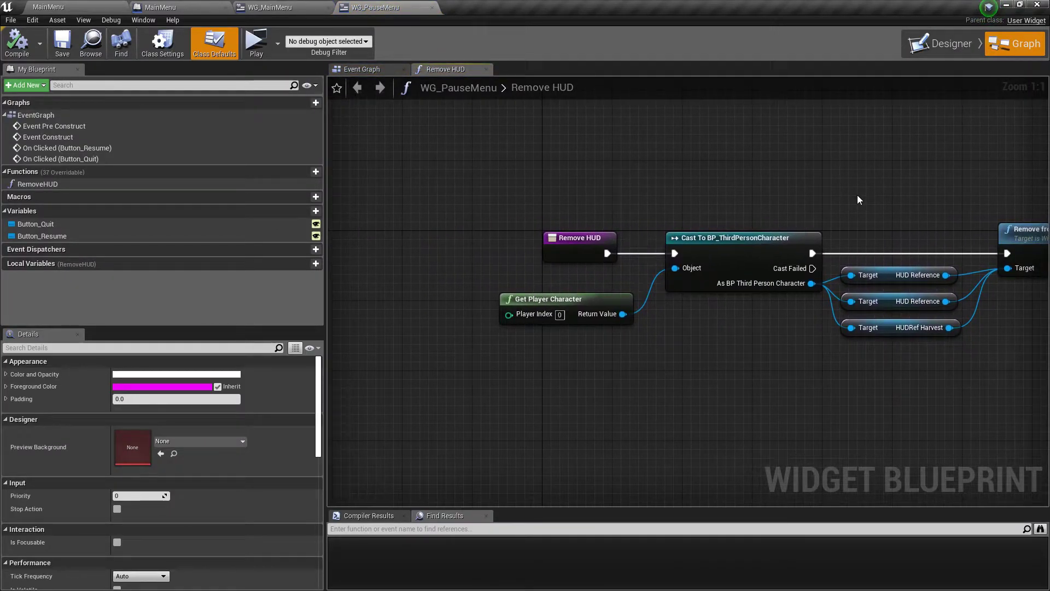
pyautogui.click(58, 227)
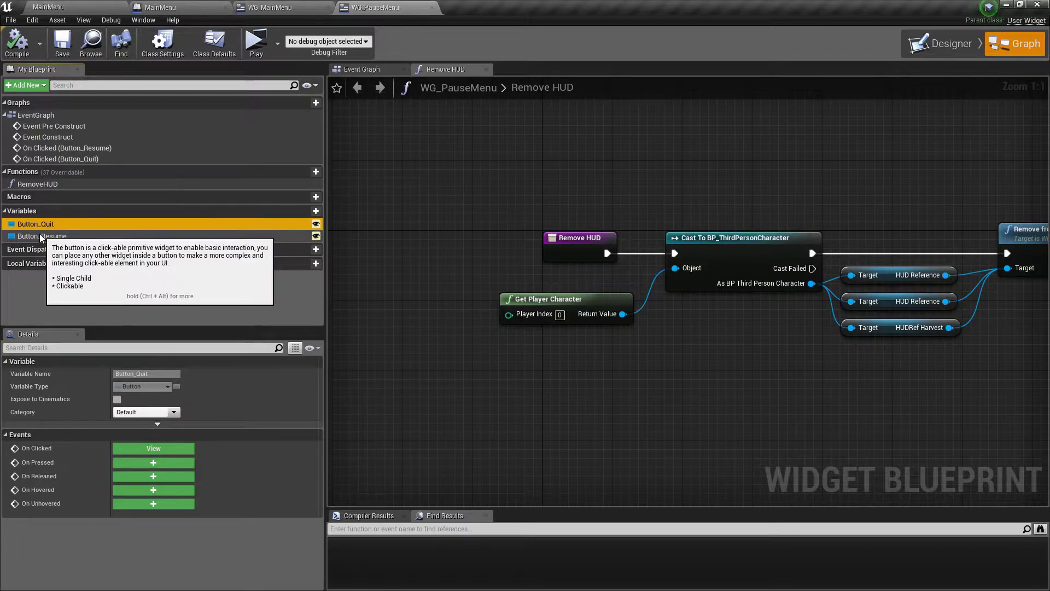
pyautogui.click(47, 184)
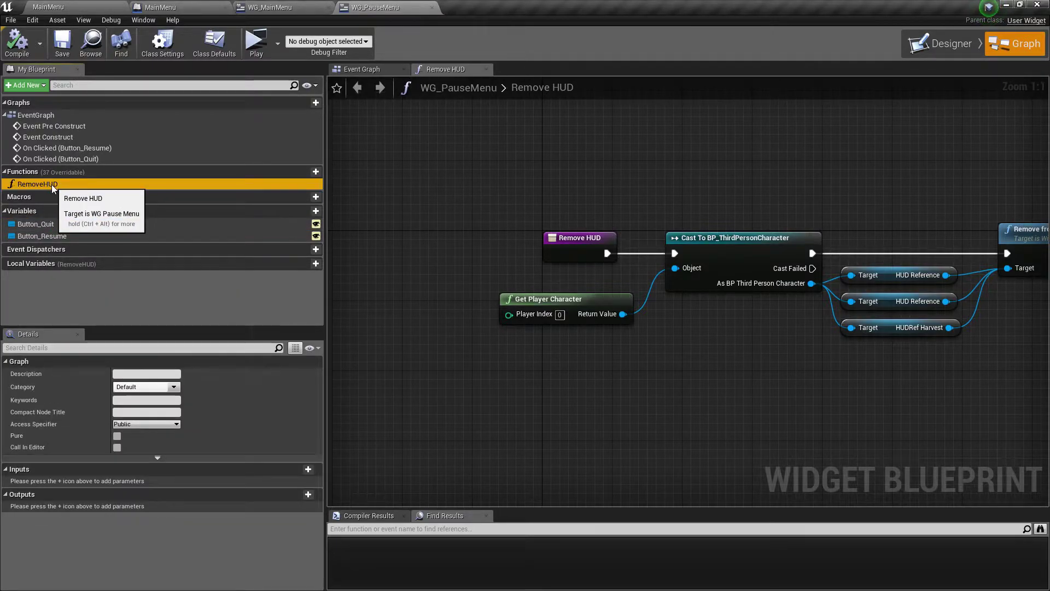
pyautogui.click(64, 226)
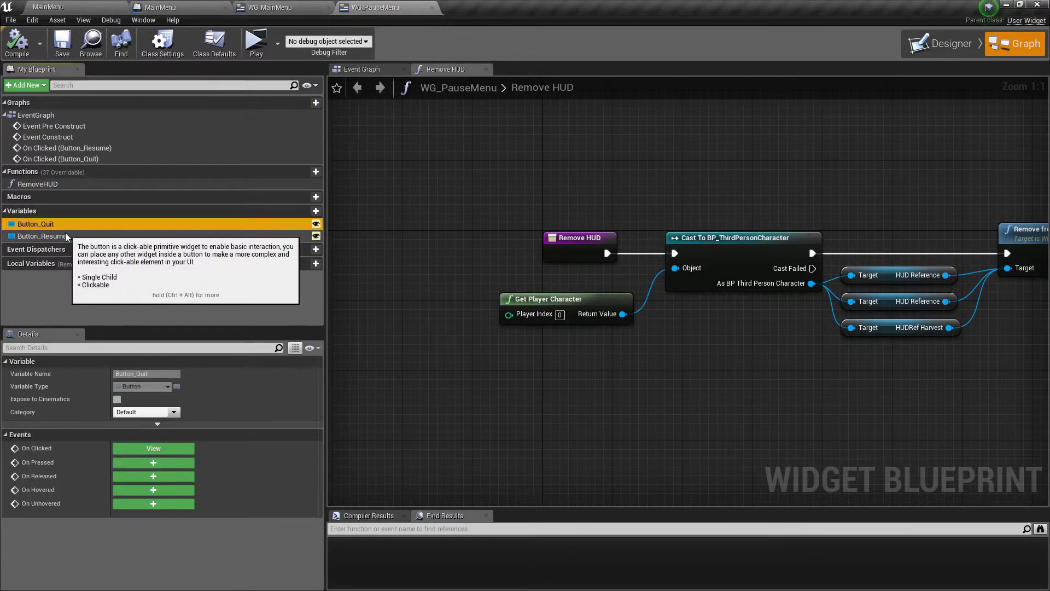
pyautogui.click(66, 235)
pyautogui.doubleClick(58, 185)
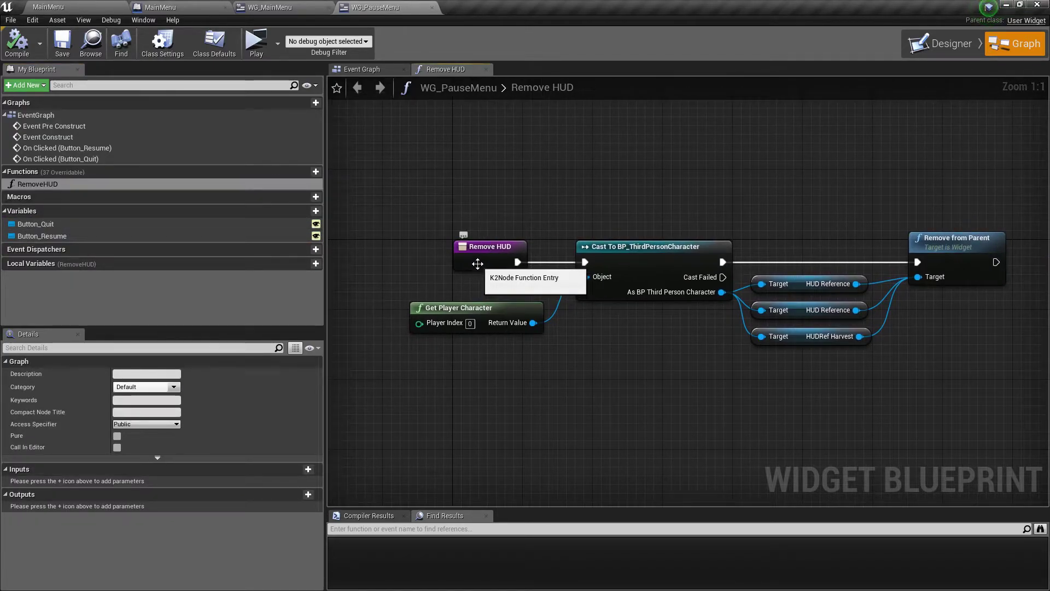
# Delete the duplicate HUD Reference getter in Remove HUD and compile the pause menu blueprint.
pyautogui.click(477, 263)
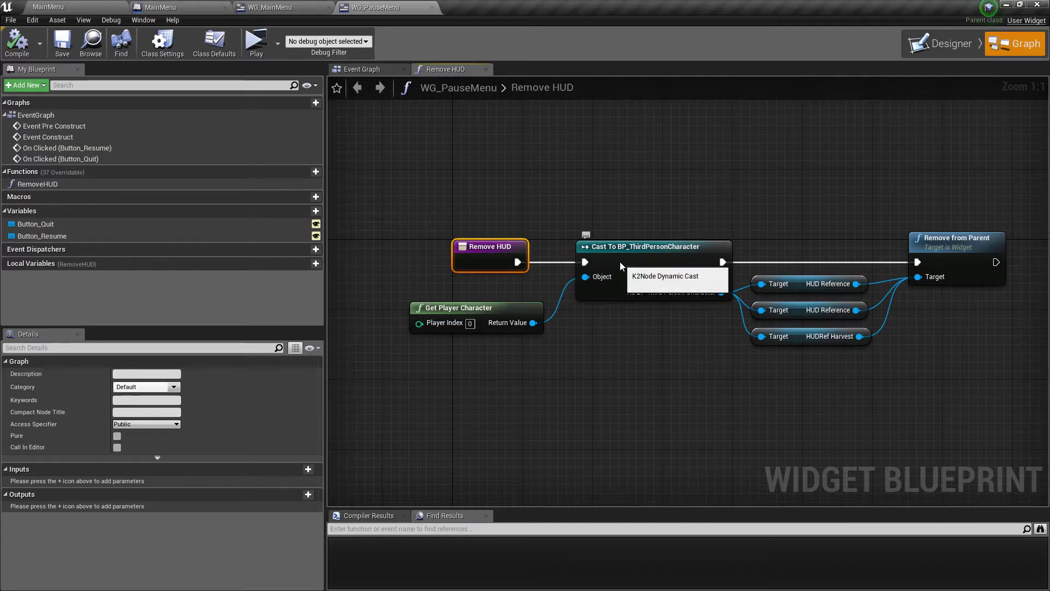
pyautogui.click(620, 266)
pyautogui.moveTo(743, 188); pyautogui.dragTo(579, 198, button='right')
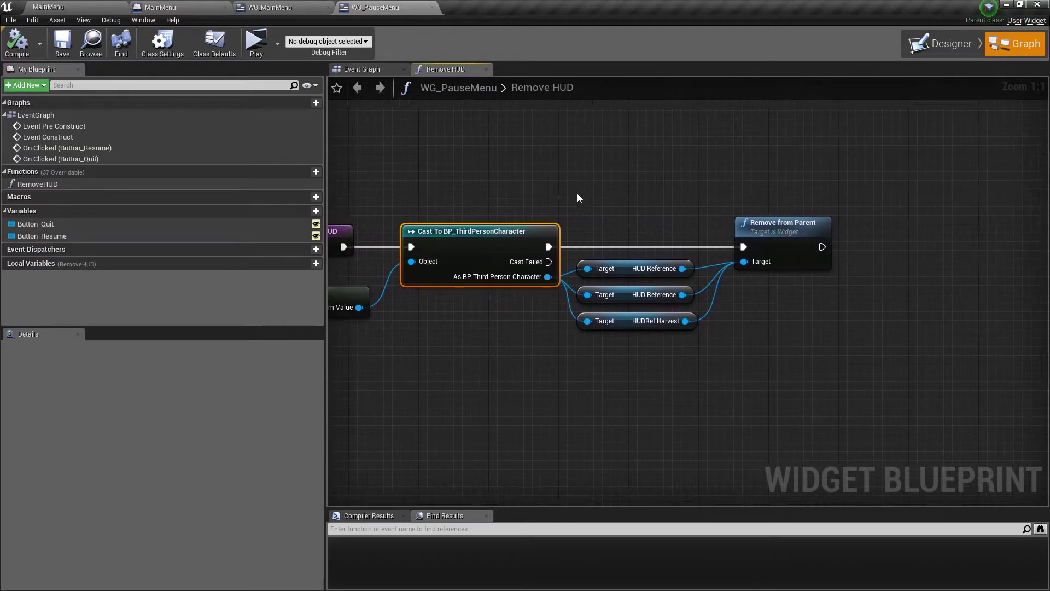
pyautogui.click(667, 295)
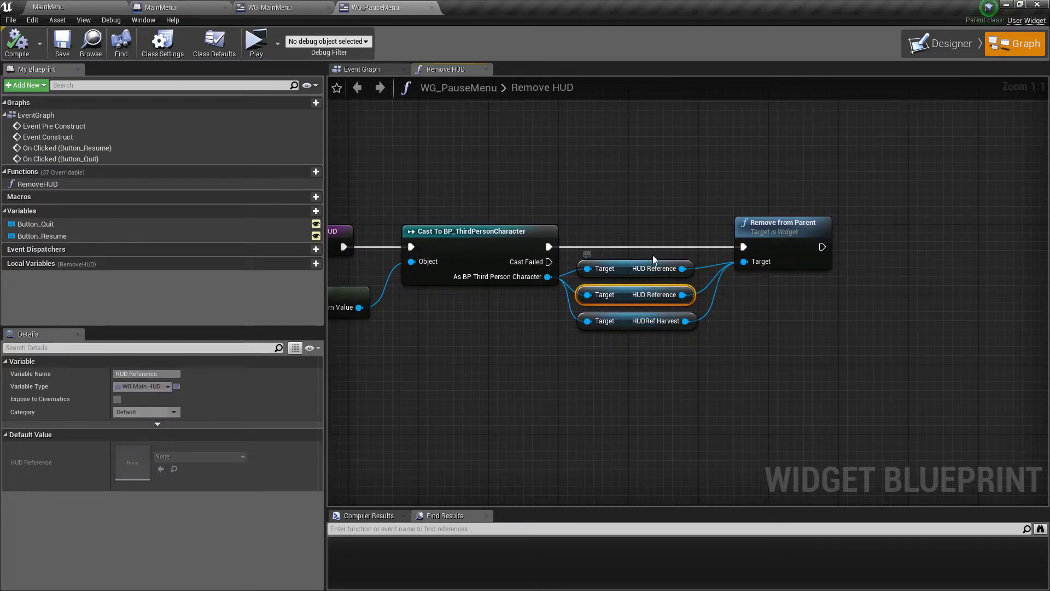
pyautogui.press('Delete')
pyautogui.click(790, 238)
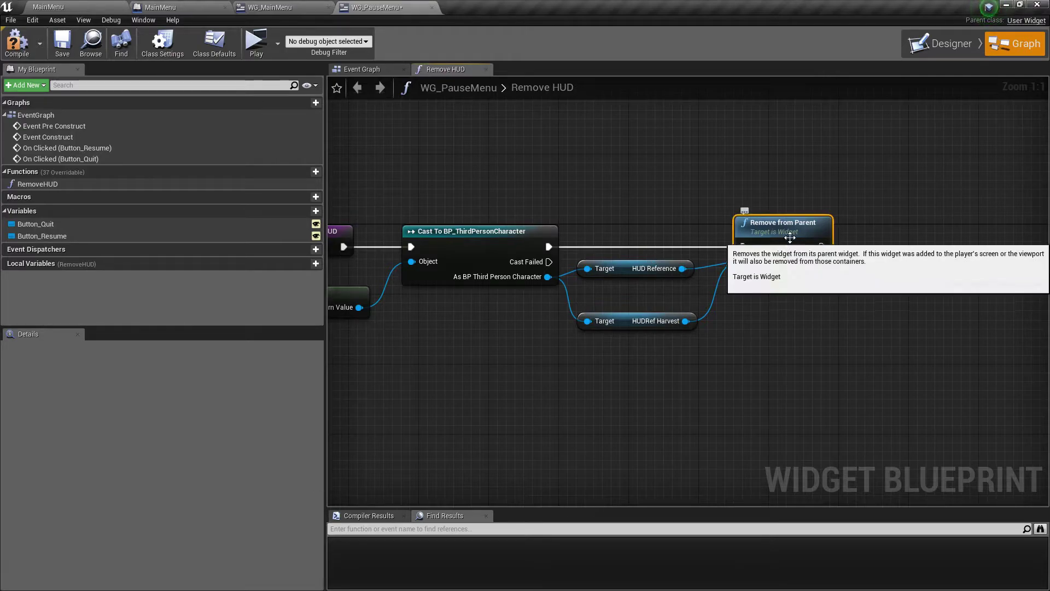
pyautogui.click(29, 57)
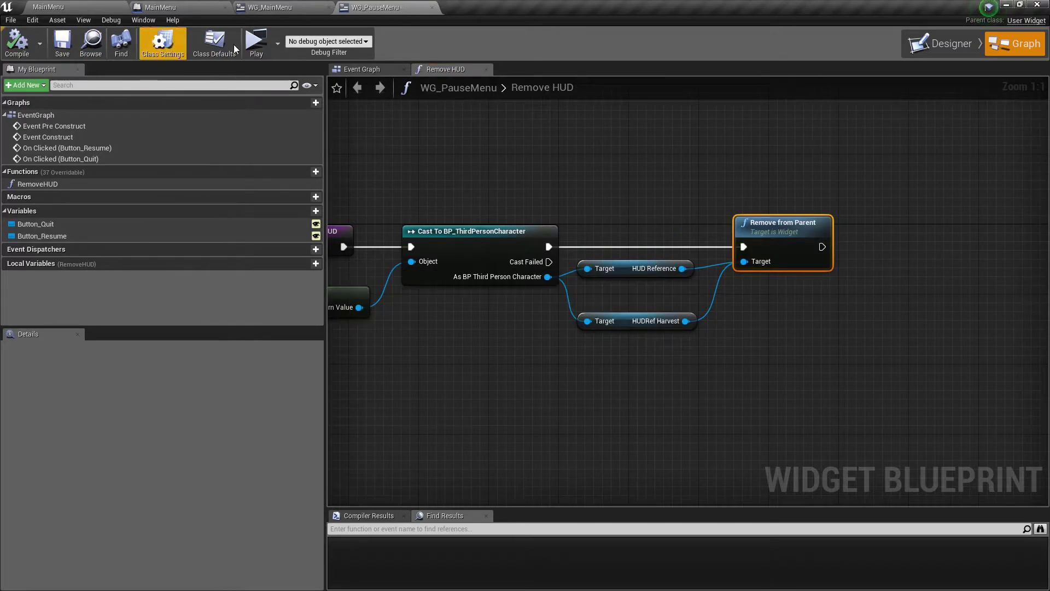
pyautogui.click(953, 38)
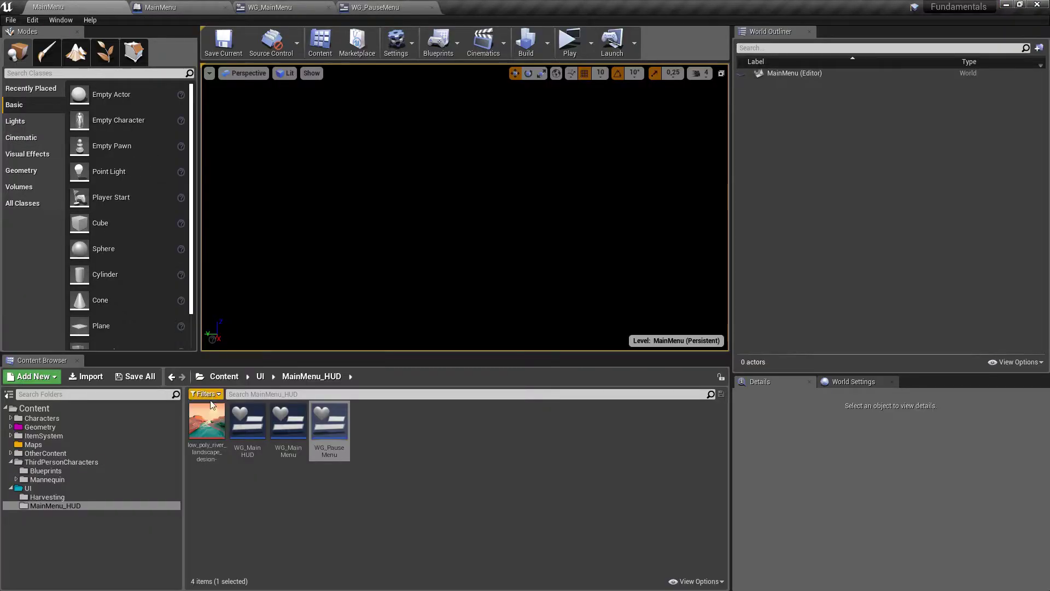
# Open WG_MainMenu, then open WG_MainHUD and centre its Event Construct cast logic in the Event Graph.
pyautogui.doubleClick(288, 422)
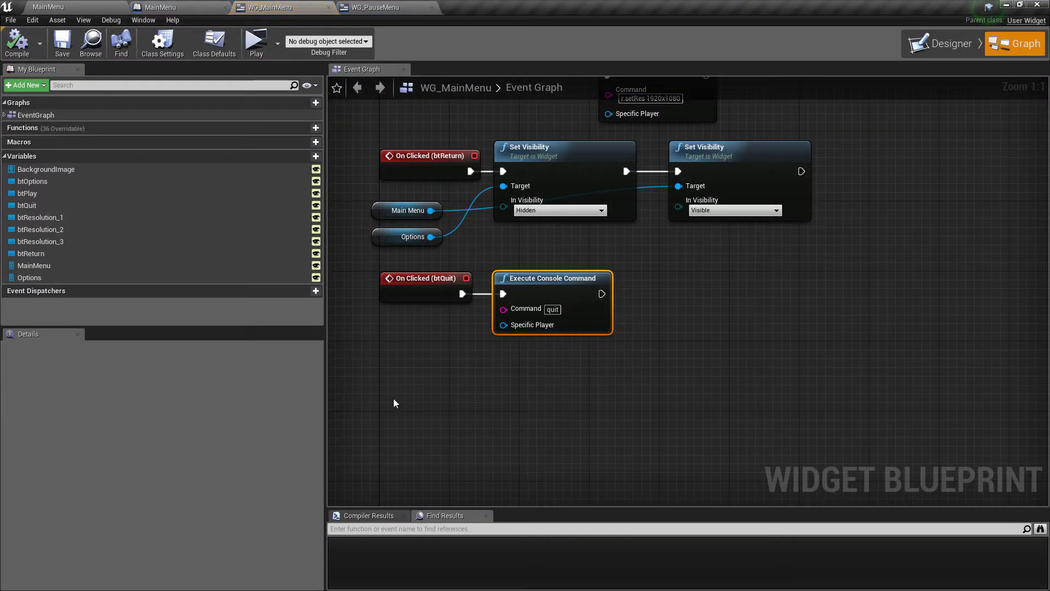
pyautogui.scroll(-2, 445, 344)
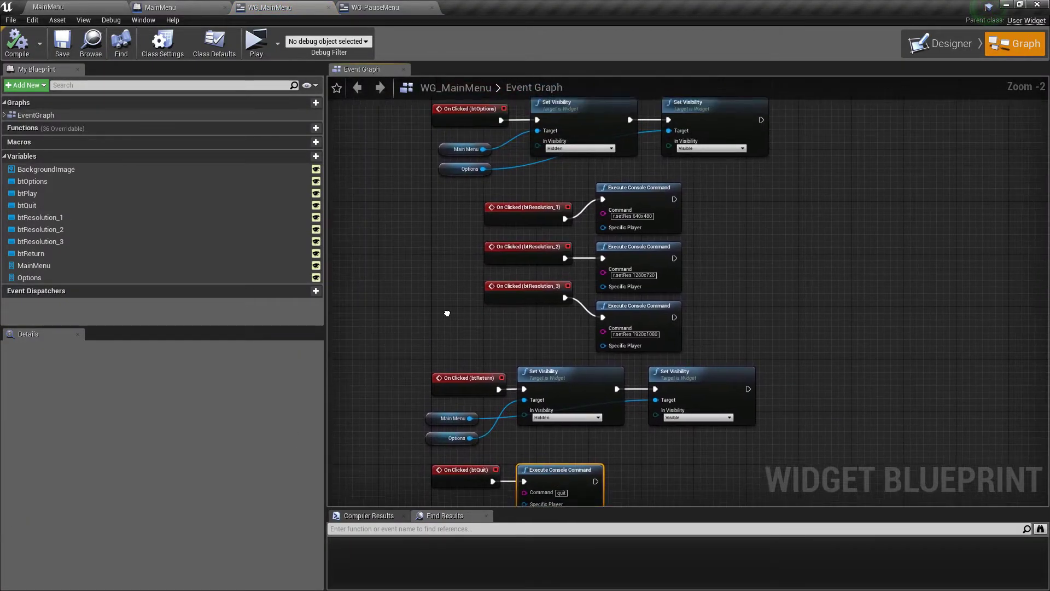
pyautogui.click(88, 4)
pyautogui.doubleClick(236, 439)
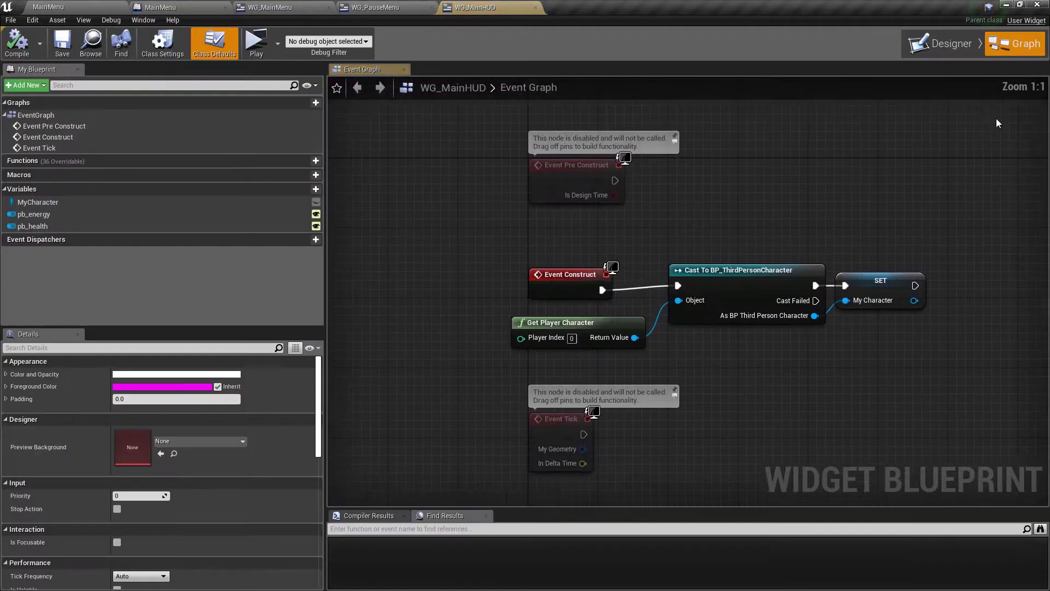
pyautogui.click(1021, 43)
pyautogui.moveTo(778, 204); pyautogui.dragTo(668, 162, button='right')
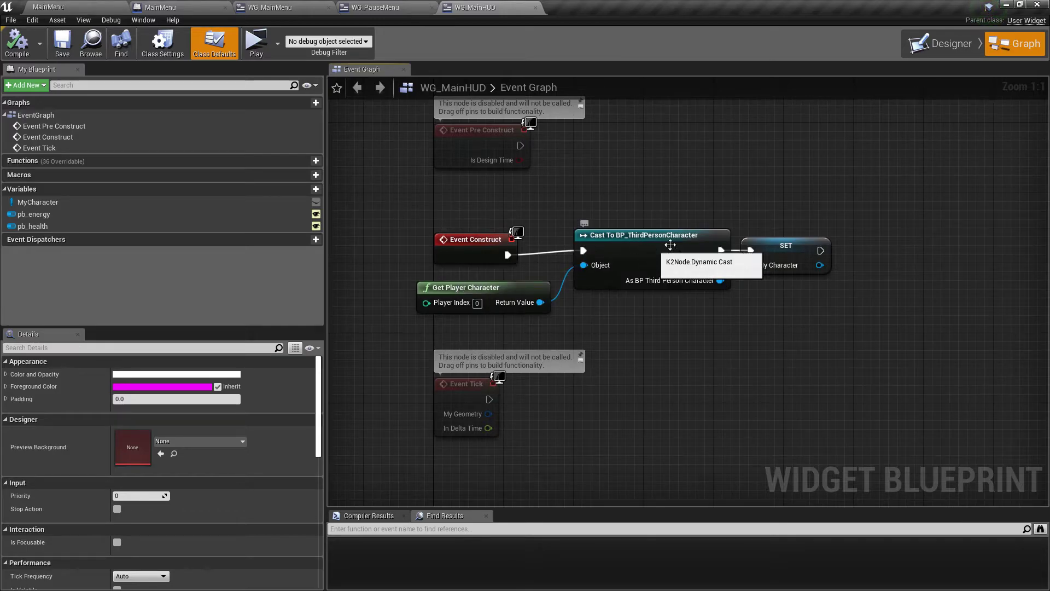
# Inspect the SET MyCharacter node and the MyCharacter, pb_energy and pb_health variables, then return to MainMenu.
pyautogui.click(788, 258)
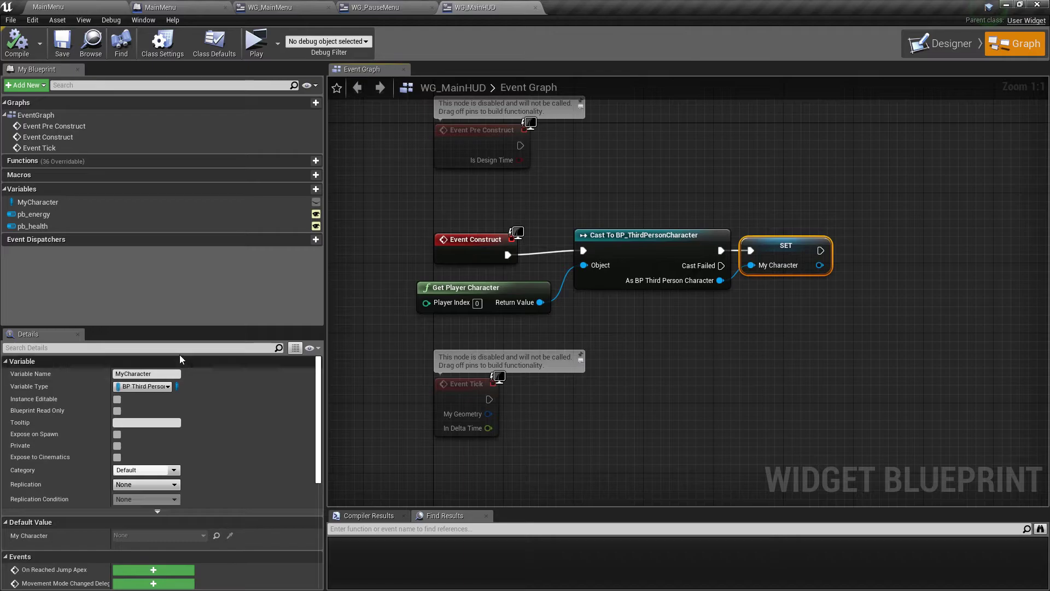
pyautogui.click(90, 205)
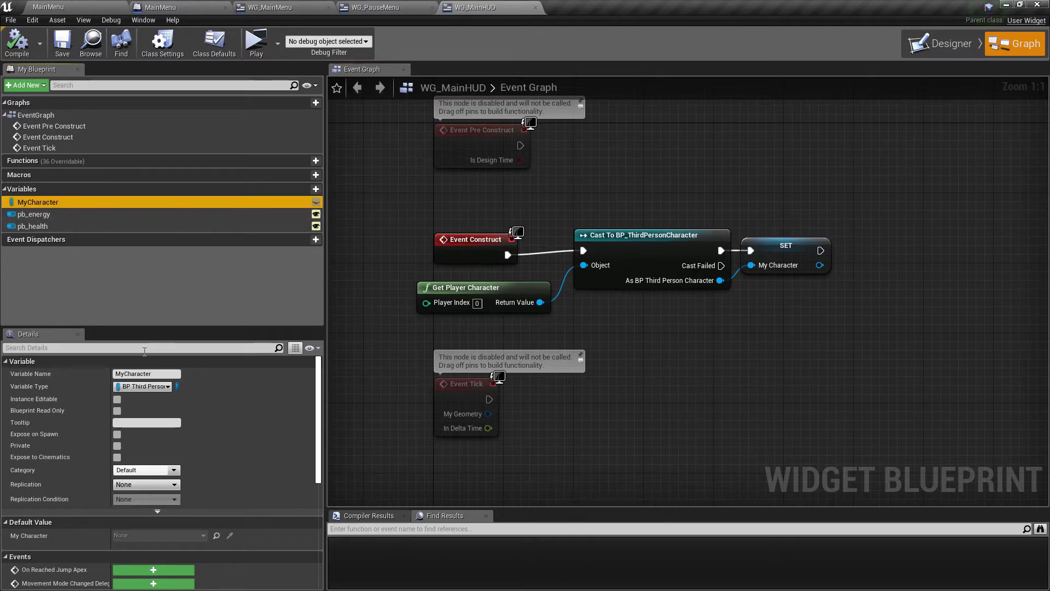
pyautogui.click(152, 386)
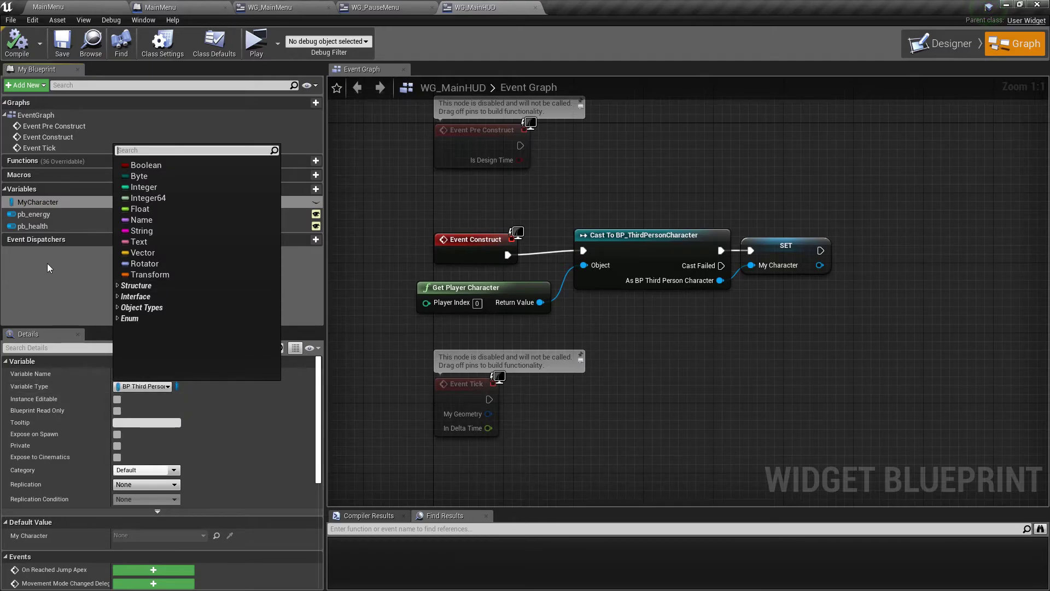
pyautogui.click(47, 267)
pyautogui.click(79, 214)
pyautogui.click(78, 226)
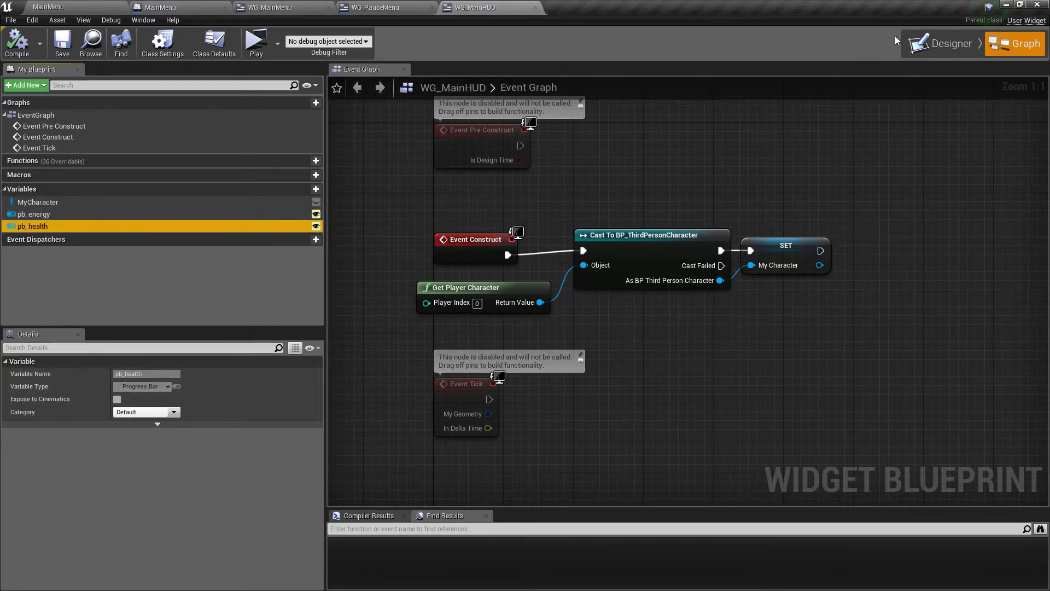
pyautogui.click(68, 6)
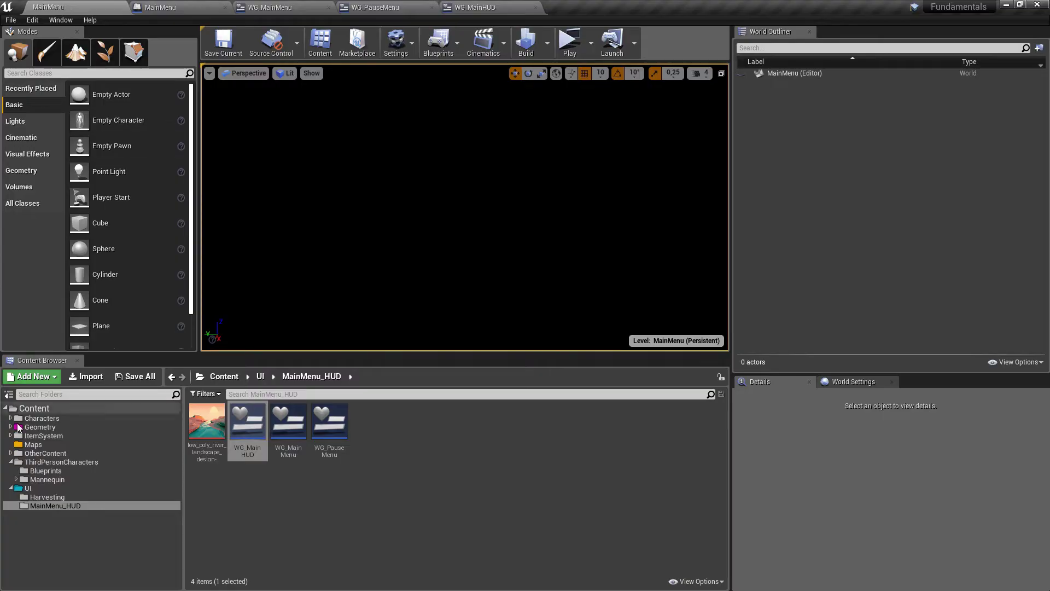
# Open BP_ThirdPersonCharacter from ThirdPersonCharacters > Blueprints, centre Add MAIN_HUD and check the HUD Reference variable.
pyautogui.click(86, 461)
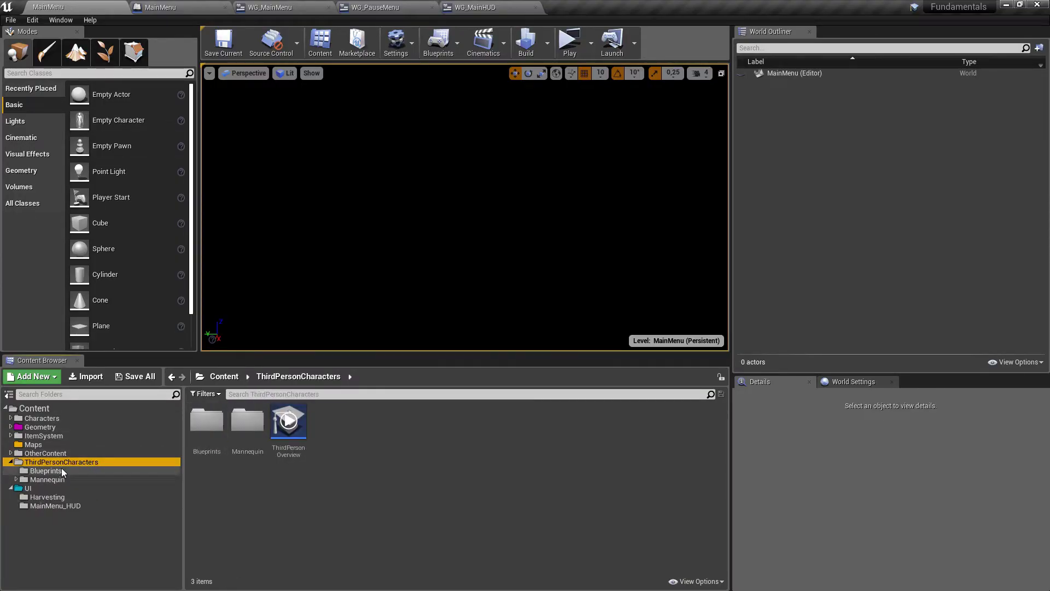
pyautogui.click(46, 471)
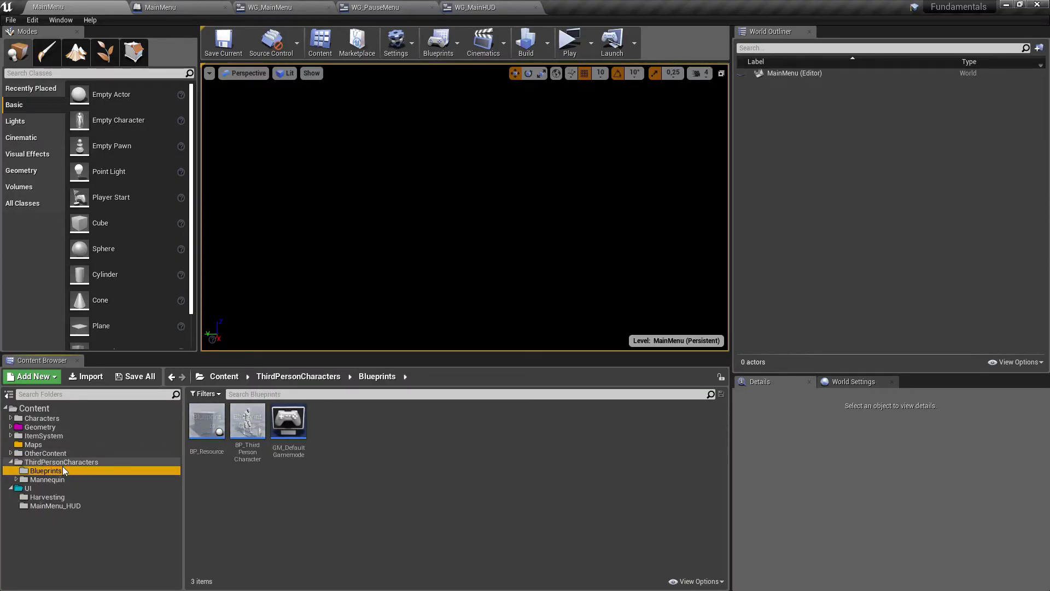
pyautogui.doubleClick(256, 438)
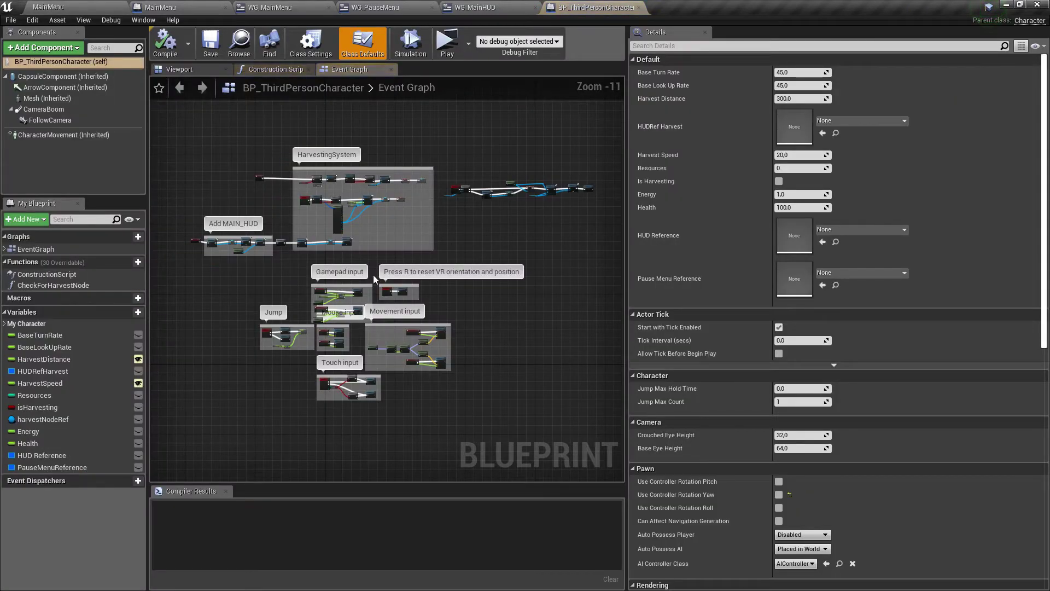
pyautogui.scroll(10, 261, 255)
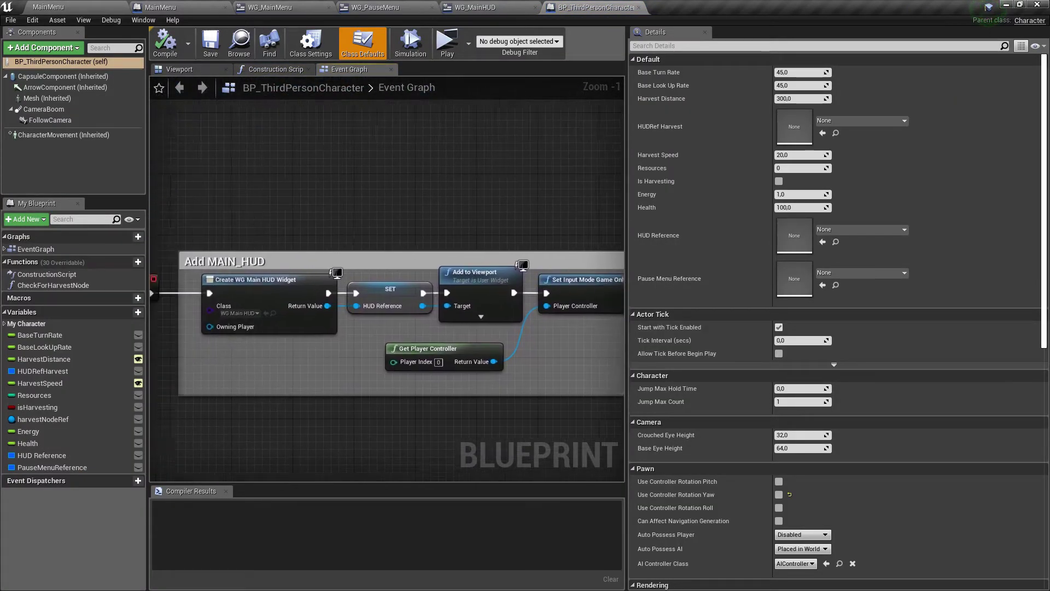
pyautogui.scroll(-1, 355, 339)
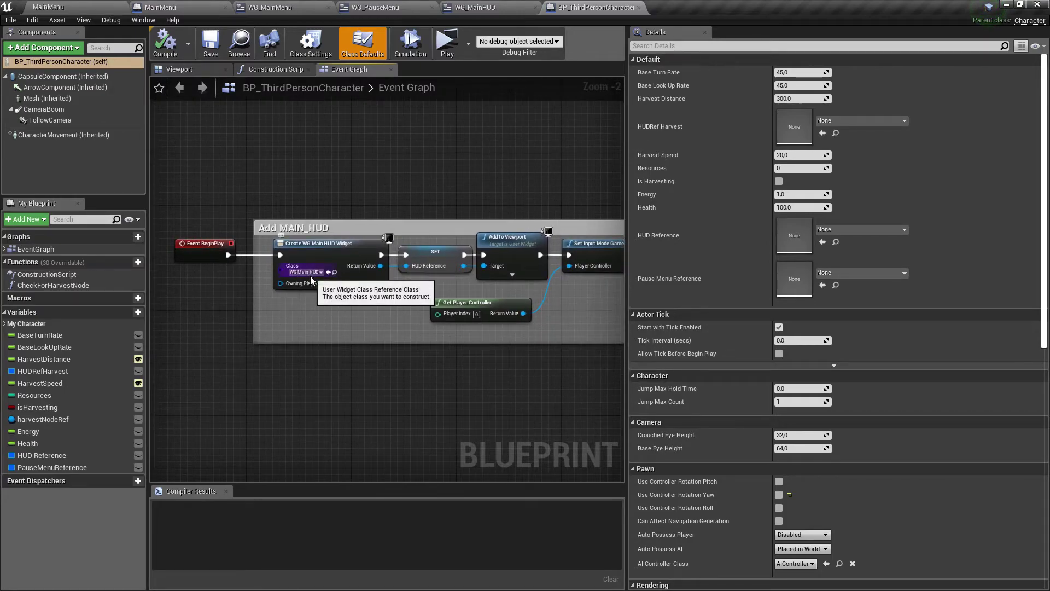
pyautogui.moveTo(310, 275); pyautogui.dragTo(251, 284, button='right')
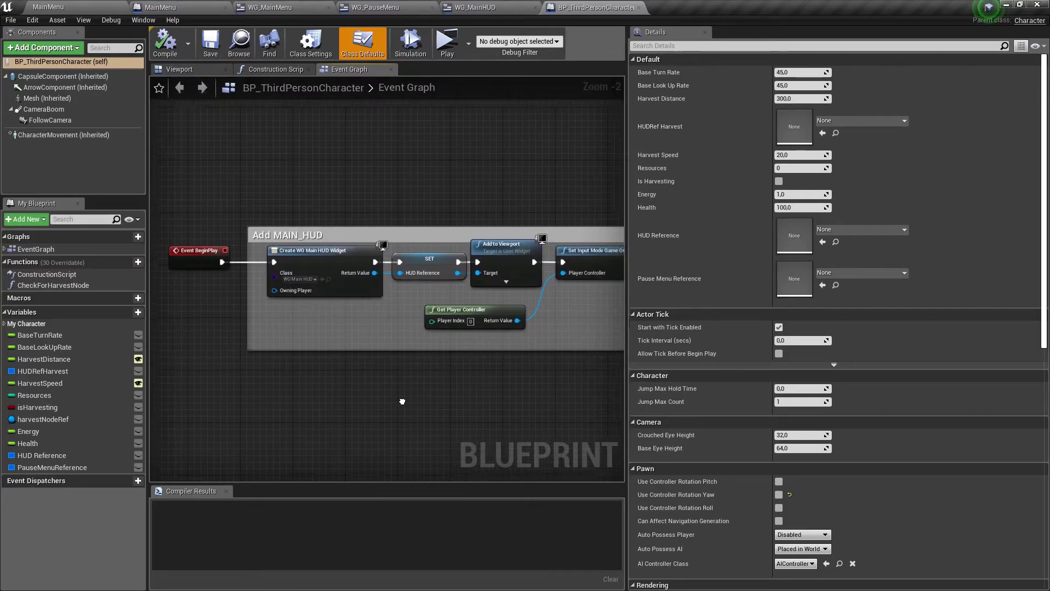
pyautogui.click(72, 459)
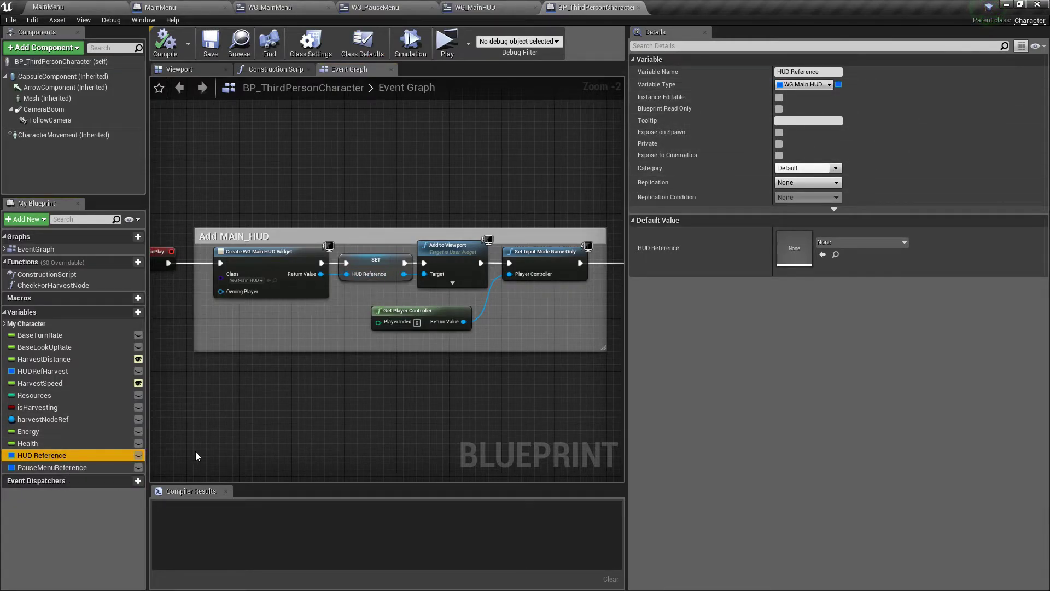
# Pan along the BeginPlay chain to the Branch and Create WG Harvest HUD Widget nodes, then back to Add MAIN_HUD.
pyautogui.moveTo(247, 425); pyautogui.dragTo(228, 422, button='right')
pyautogui.moveTo(513, 301); pyautogui.dragTo(366, 301, button='right')
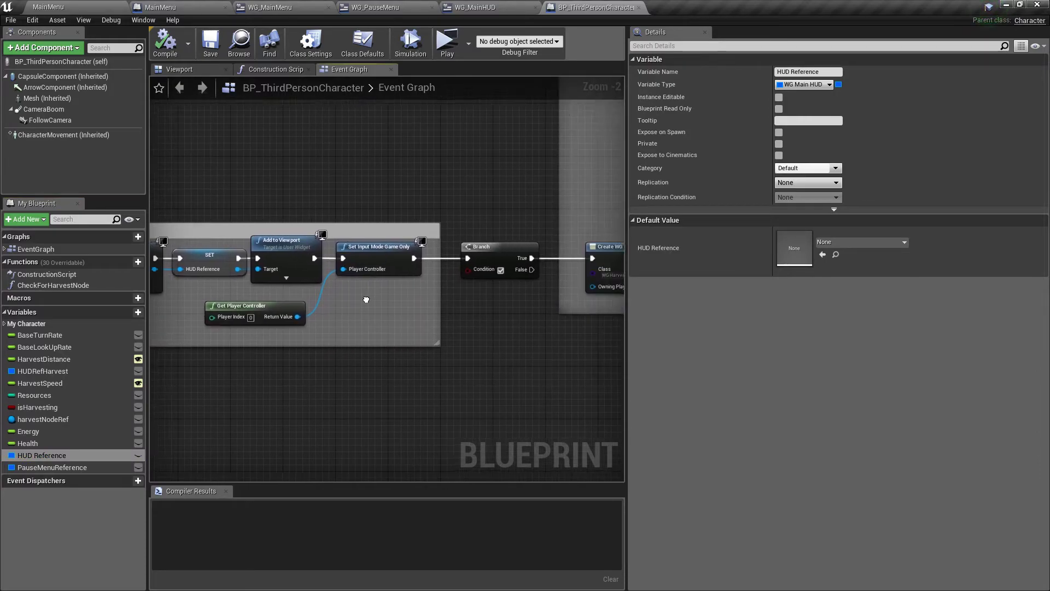
pyautogui.moveTo(516, 304); pyautogui.dragTo(346, 304, button='right')
pyautogui.scroll(-1, 516, 304)
pyautogui.moveTo(516, 303)
pyautogui.mouseDown(button='right')
pyautogui.moveTo(265, 285)
pyautogui.moveTo(287, 369)
pyautogui.moveTo(384, 267)
pyautogui.mouseUp(button='right')
pyautogui.scroll(-1, 287, 369)
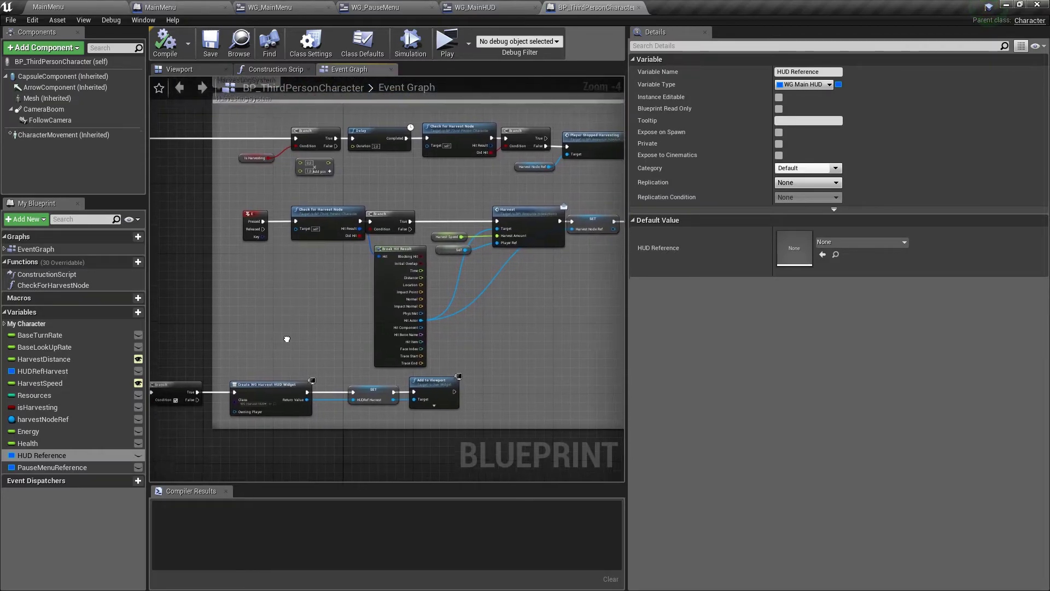
pyautogui.scroll(3, 384, 267)
pyautogui.scroll(1, 387, 245)
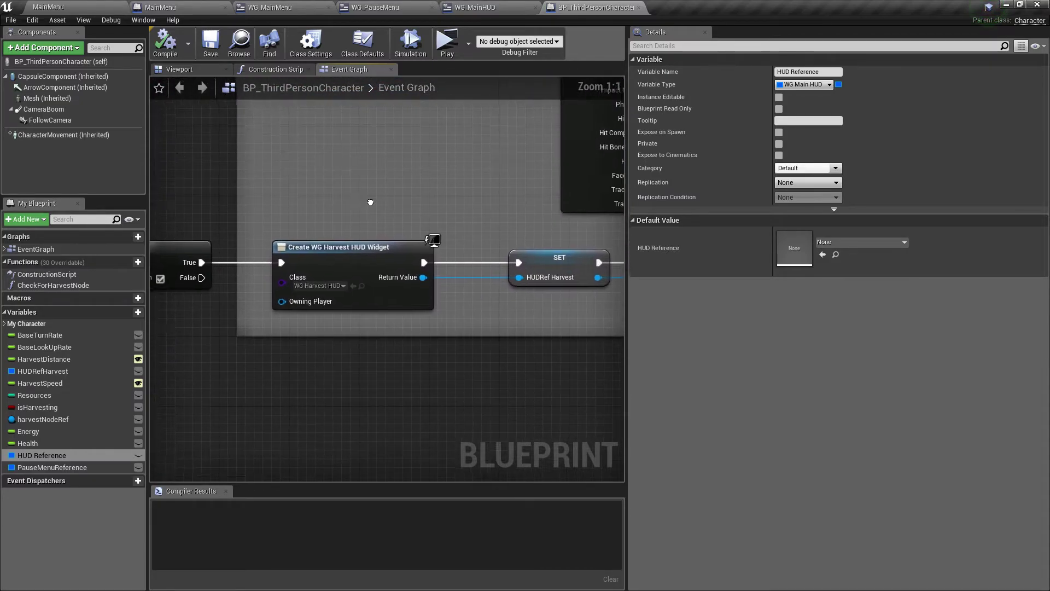
pyautogui.moveTo(387, 244); pyautogui.dragTo(332, 216, button='right')
pyautogui.scroll(-2, 566, 300)
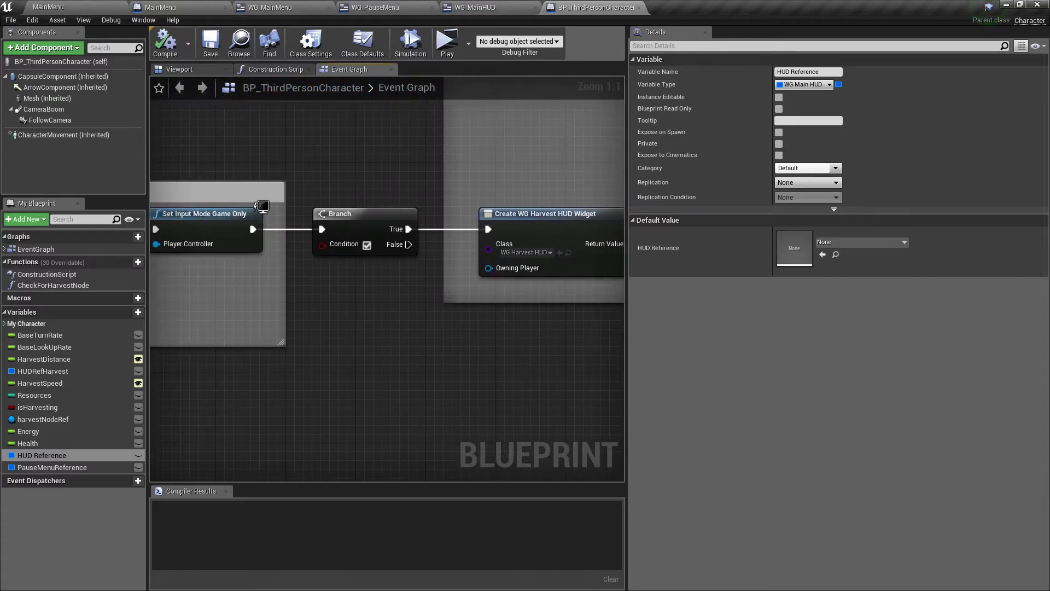
pyautogui.moveTo(399, 301); pyautogui.dragTo(607, 299, button='right')
pyautogui.scroll(-1, 570, 312)
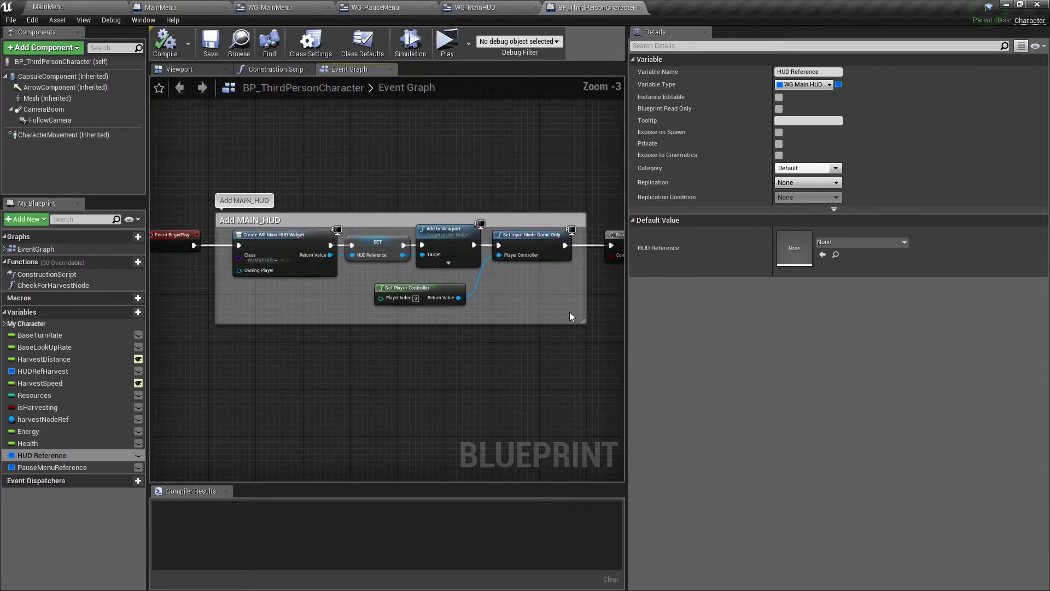
pyautogui.scroll(-1, 536, 303)
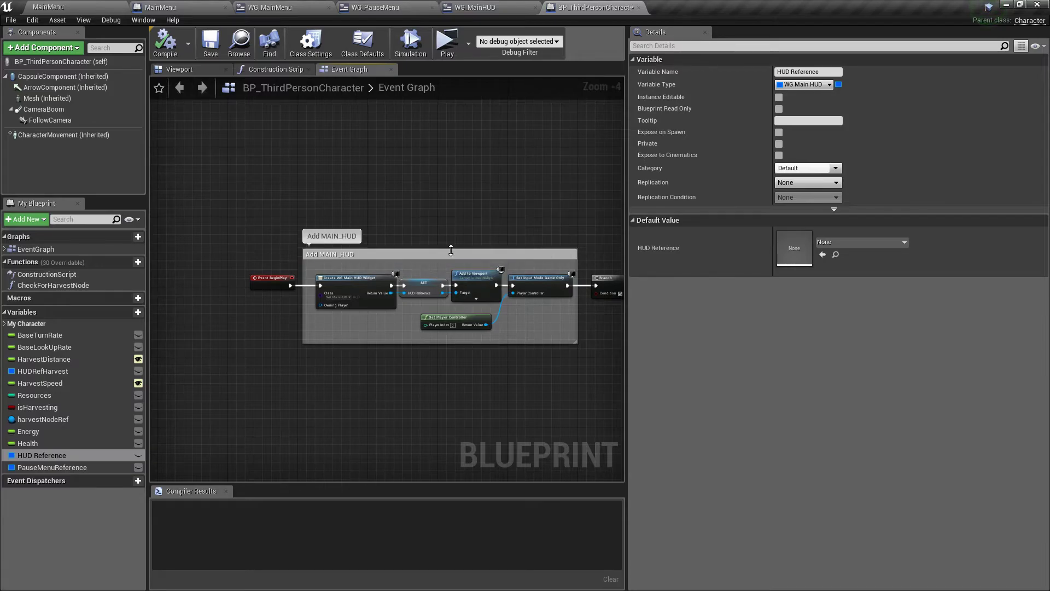
pyautogui.scroll(1, 396, 283)
pyautogui.scroll(1, 292, 278)
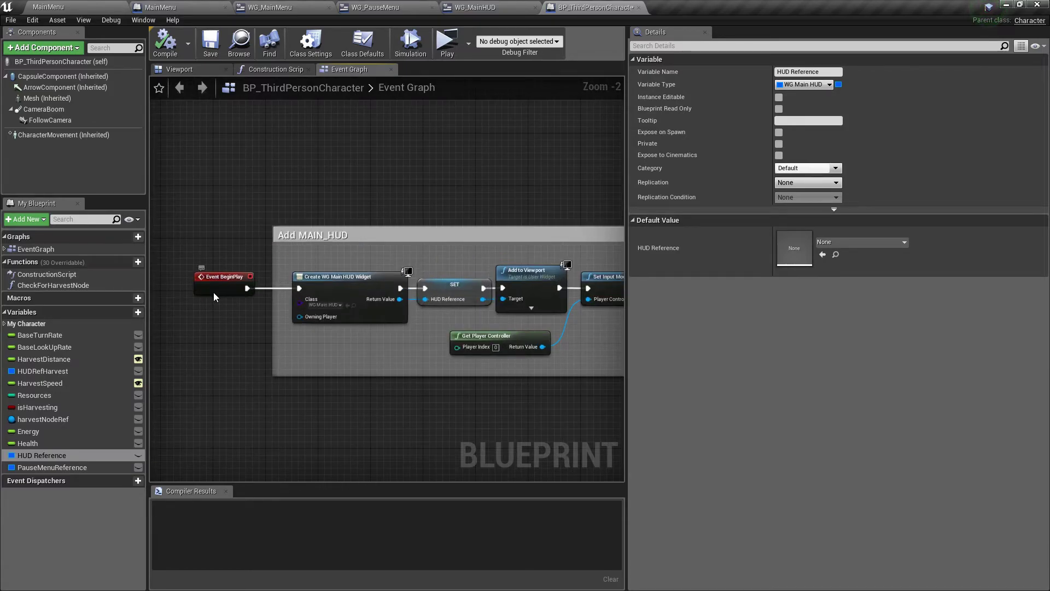
pyautogui.click(214, 293)
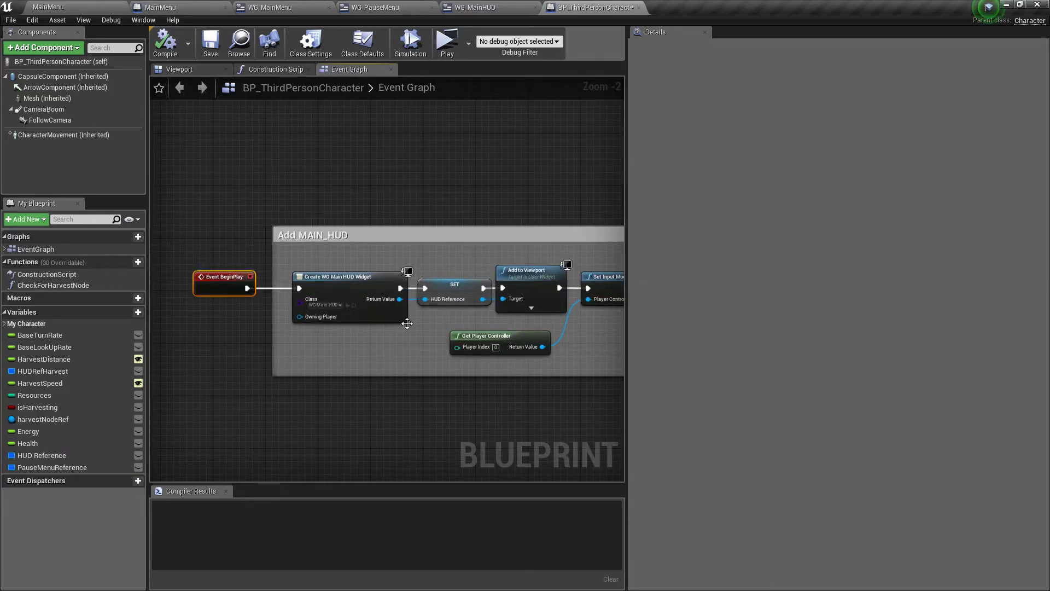
pyautogui.click(91, 458)
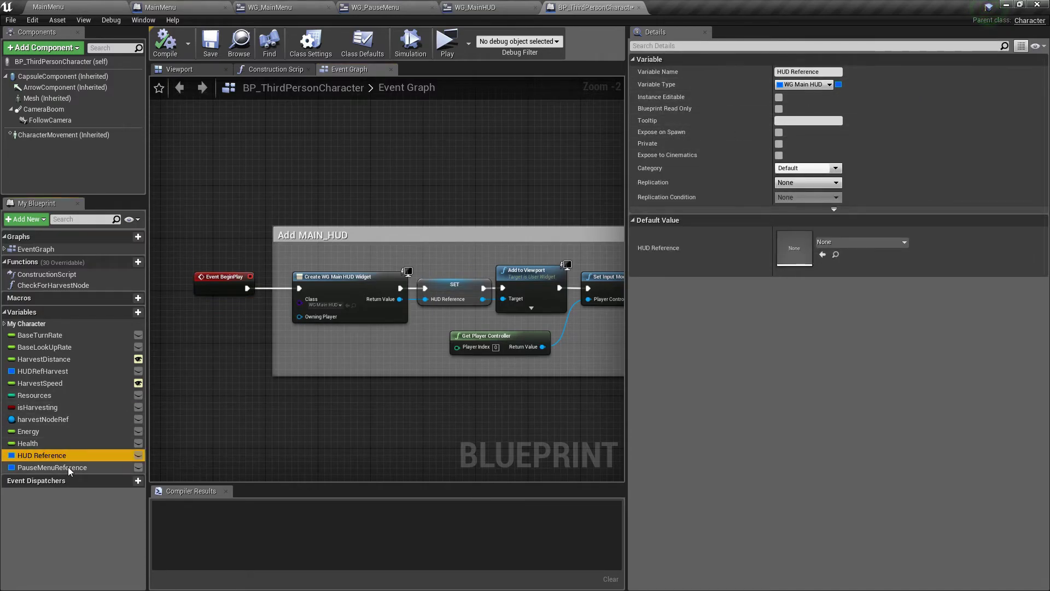
pyautogui.click(68, 467)
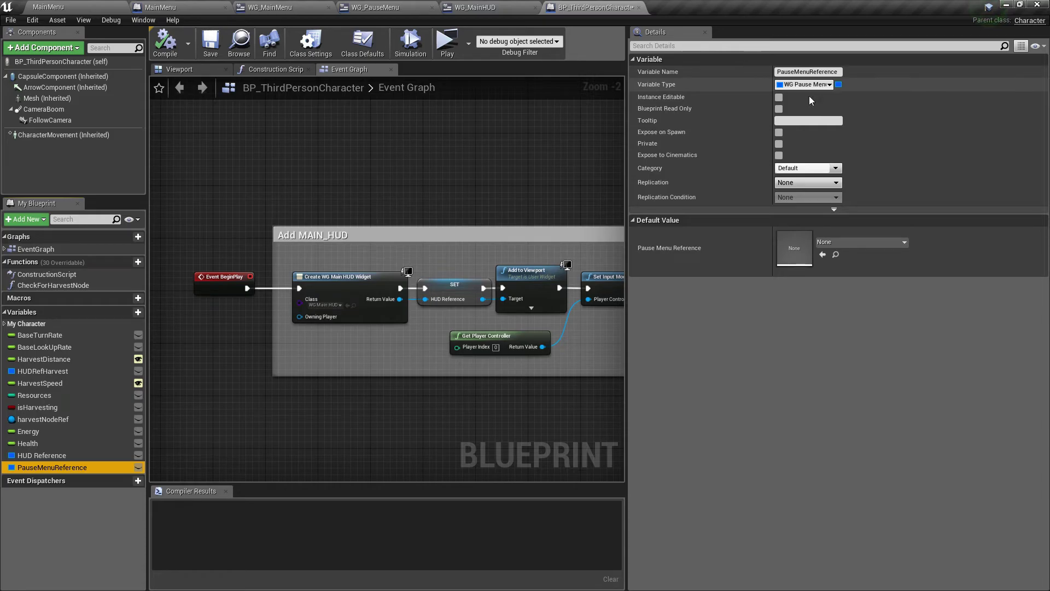
pyautogui.click(54, 430)
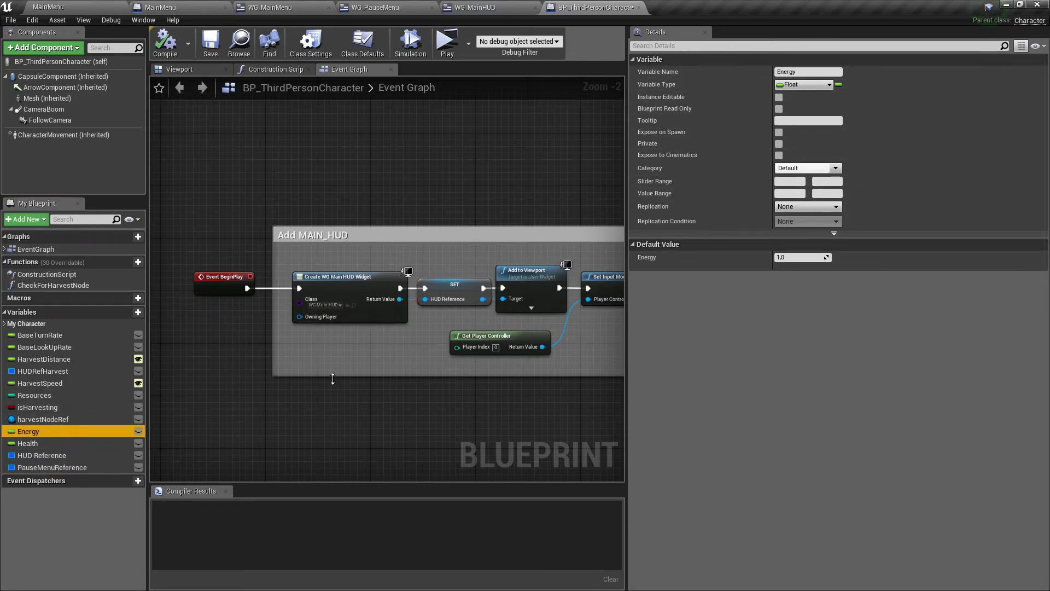
pyautogui.click(55, 448)
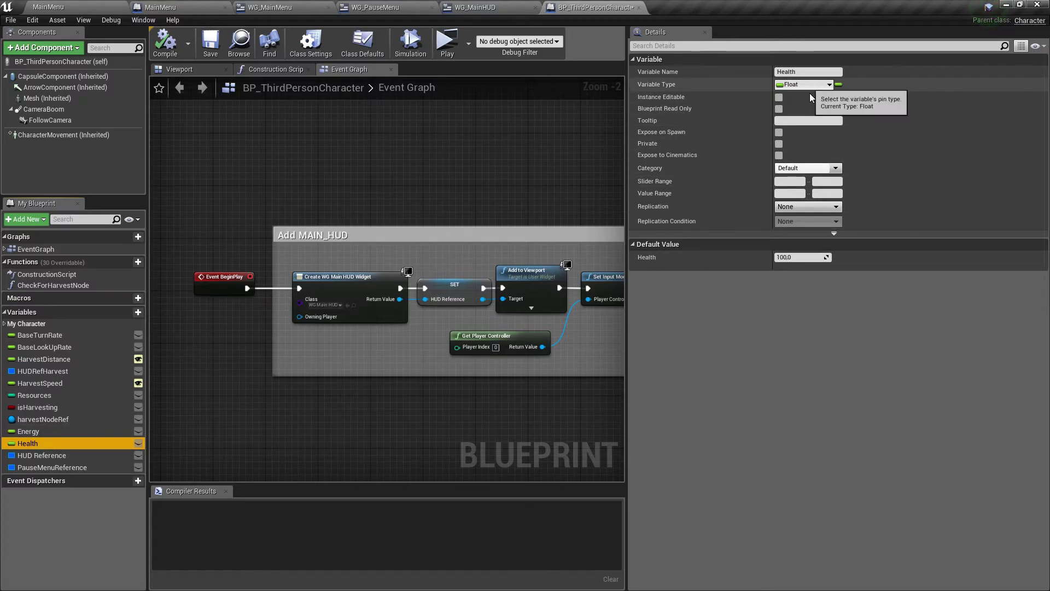
pyautogui.moveTo(474, 203); pyautogui.dragTo(397, 260, button='right')
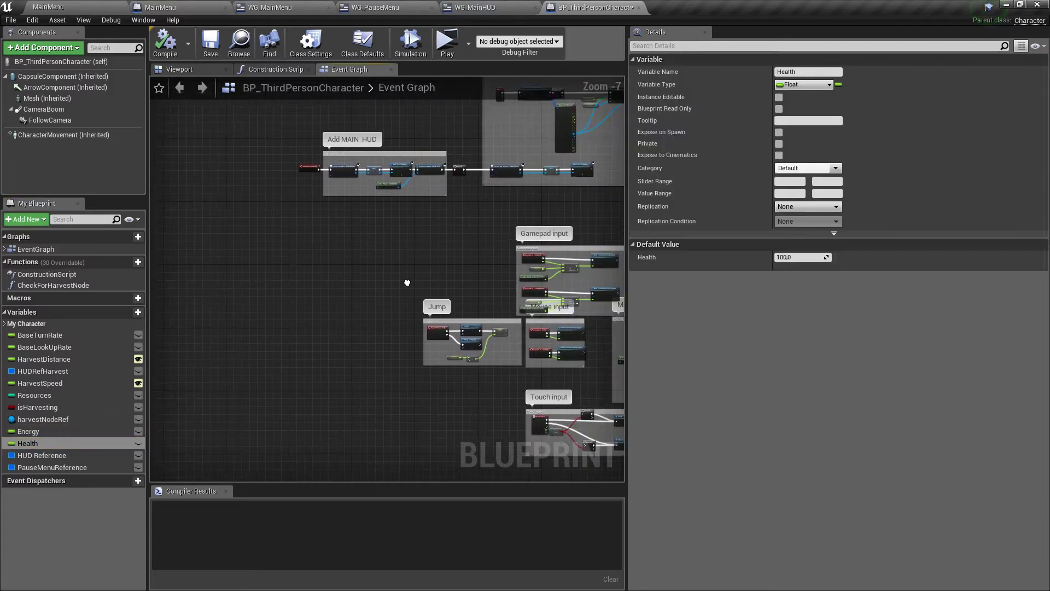
pyautogui.scroll(1, 397, 260)
pyautogui.scroll(1, 397, 259)
pyautogui.moveTo(399, 230); pyautogui.dragTo(265, 231, button='right')
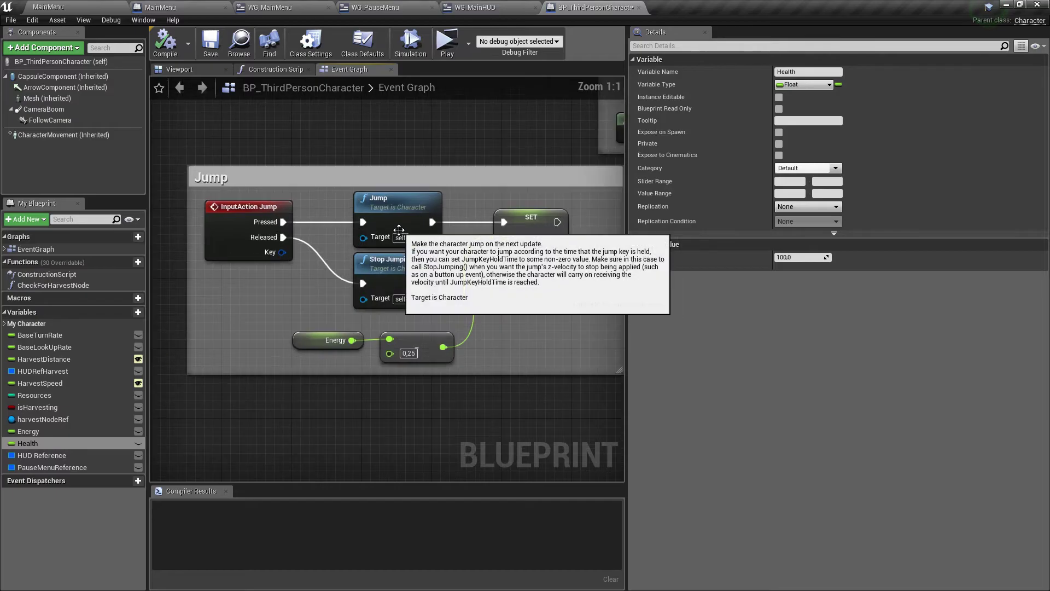
pyautogui.click(532, 221)
pyautogui.click(30, 431)
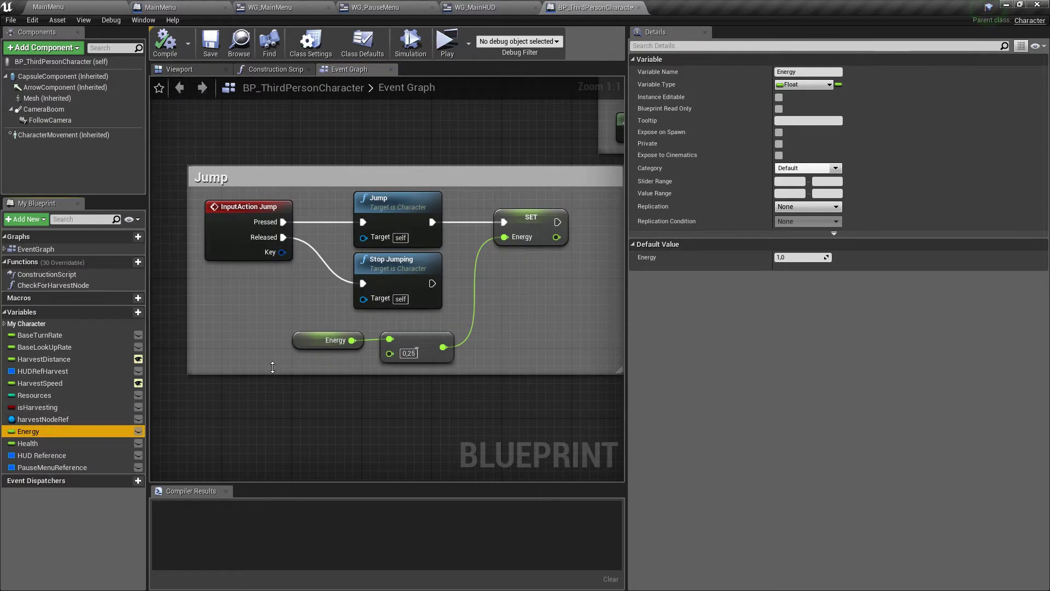
pyautogui.click(299, 336)
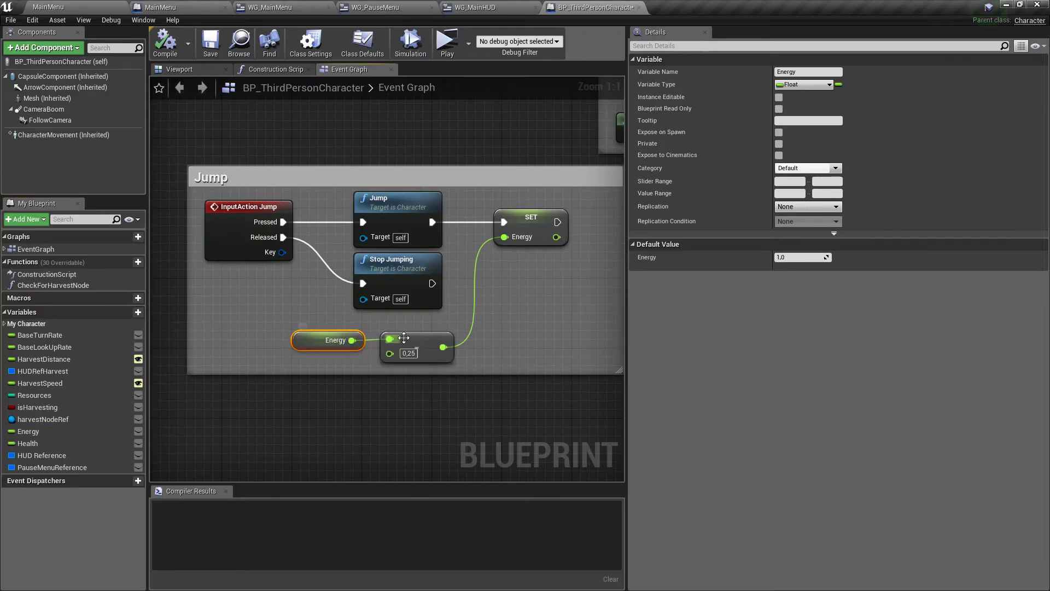
pyautogui.click(407, 340)
pyautogui.scroll(-2, 552, 287)
pyautogui.moveTo(552, 287); pyautogui.dragTo(308, 290, button='right')
pyautogui.scroll(-2, 347, 277)
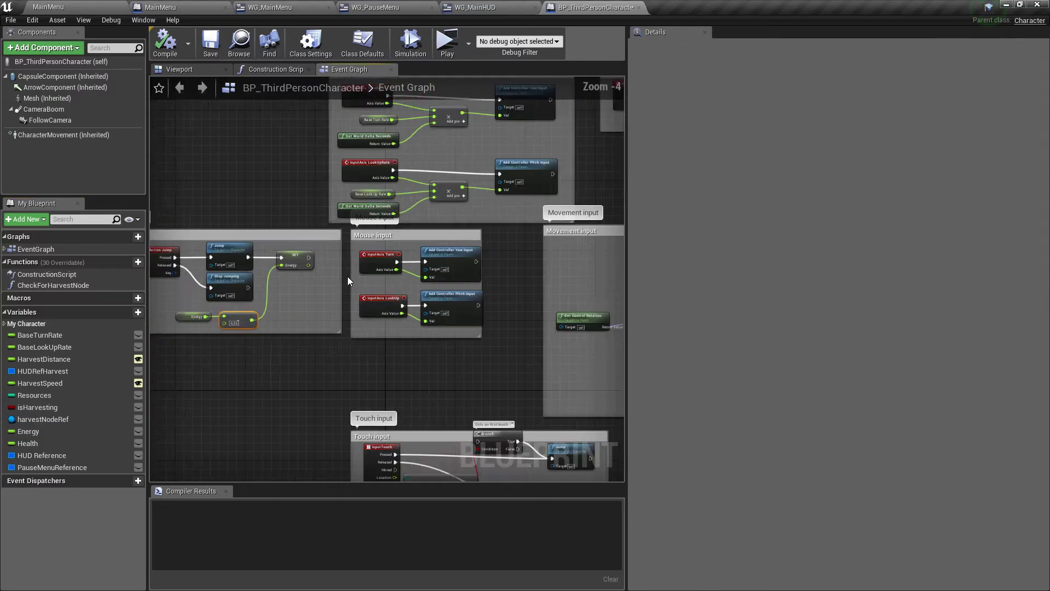
pyautogui.scroll(-3, 347, 276)
pyautogui.moveTo(408, 294); pyautogui.dragTo(398, 436, button='right')
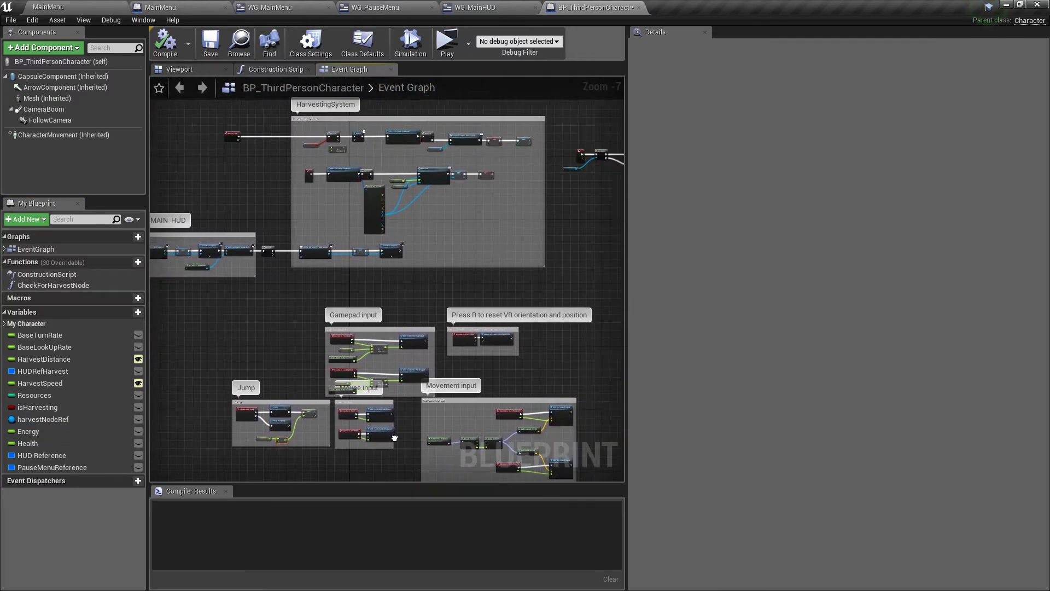
pyautogui.moveTo(547, 329); pyautogui.dragTo(354, 393, button='right')
pyautogui.scroll(1, 353, 350)
pyautogui.scroll(2, 353, 351)
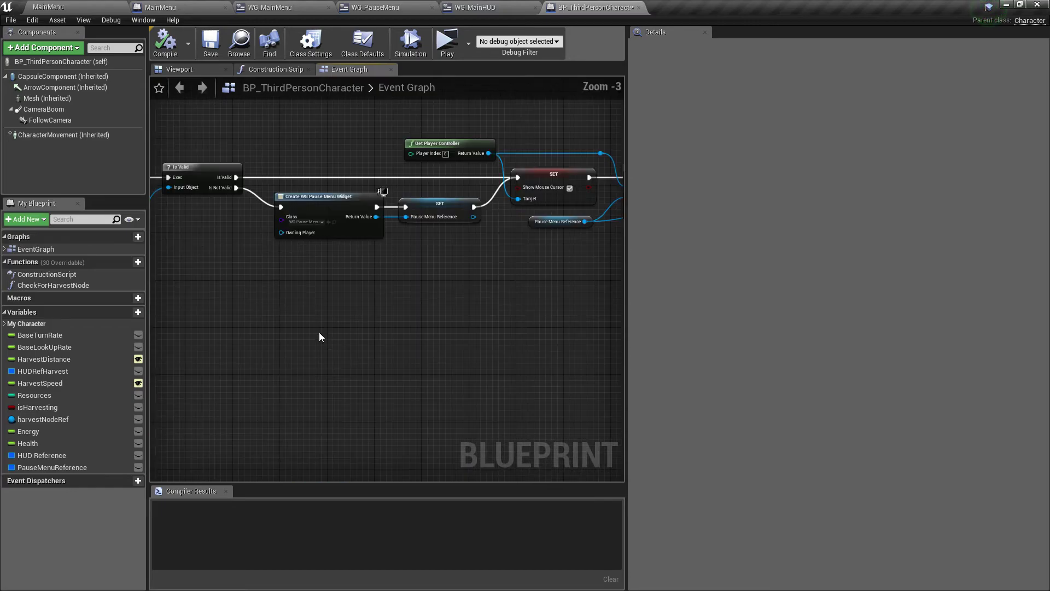
# Select every node of the pause-menu chain and wrap them in a new comment.
pyautogui.scroll(2, 324, 336)
pyautogui.scroll(-2, 412, 353)
pyautogui.scroll(-1, 389, 333)
pyautogui.scroll(-1, 322, 286)
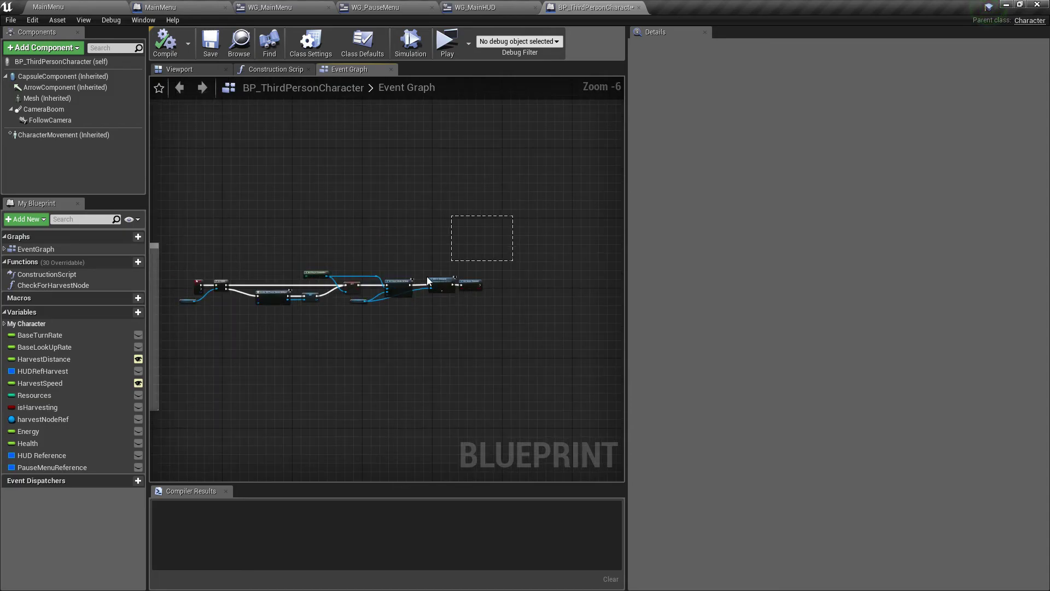
pyautogui.moveTo(443, 272); pyautogui.dragTo(192, 355)
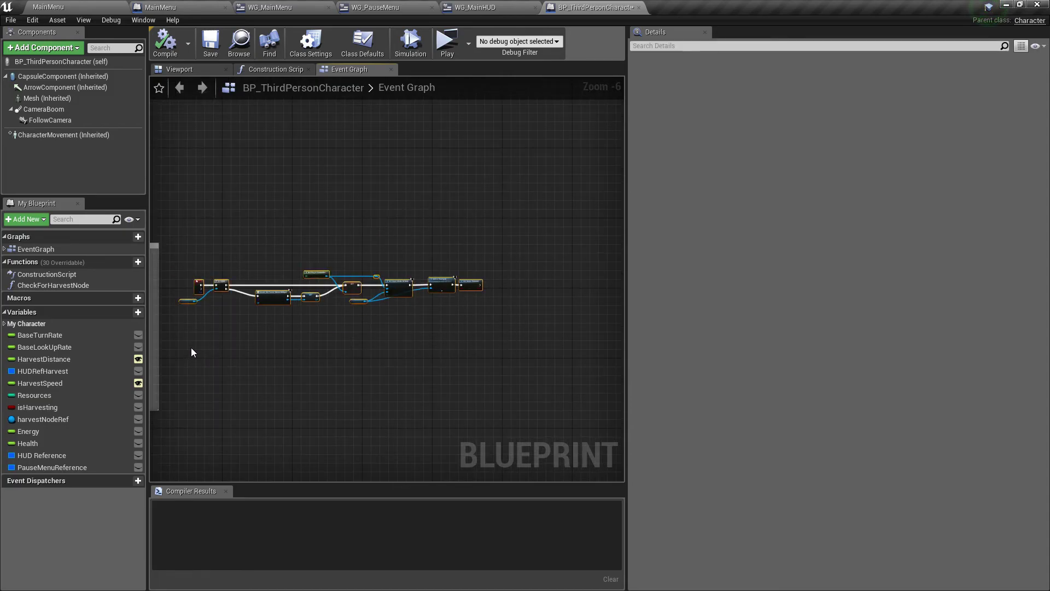
pyautogui.write('c')
pyautogui.write('Pause Menu (Default key P')
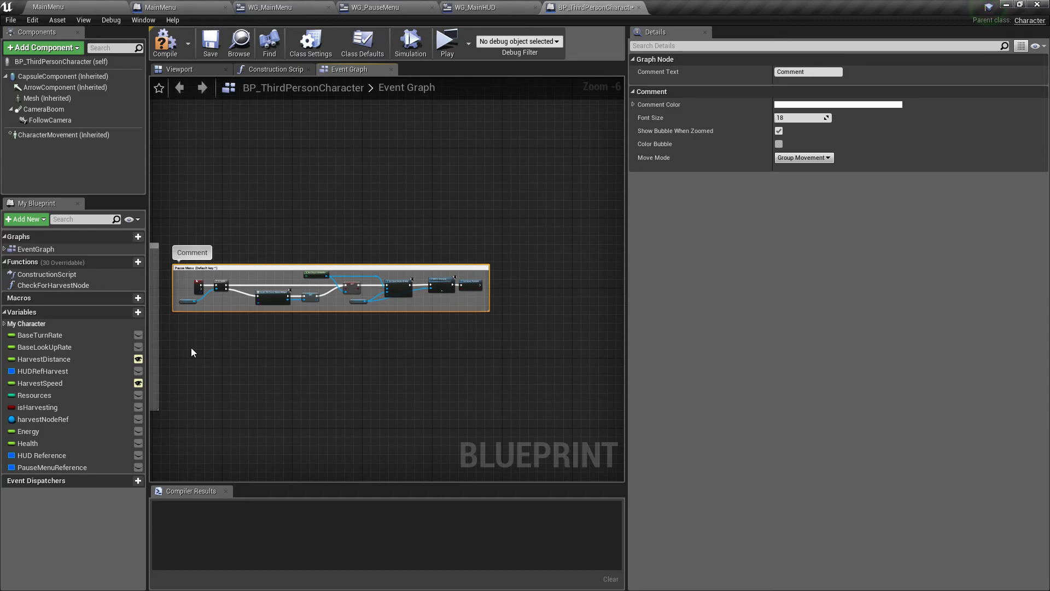
pyautogui.press('Return')
# Set the comment text to 'Pause Menu (Default key ^ for testing)' in Details.
pyautogui.scroll(3, 326, 391)
pyautogui.moveTo(326, 390); pyautogui.dragTo(411, 344, button='right')
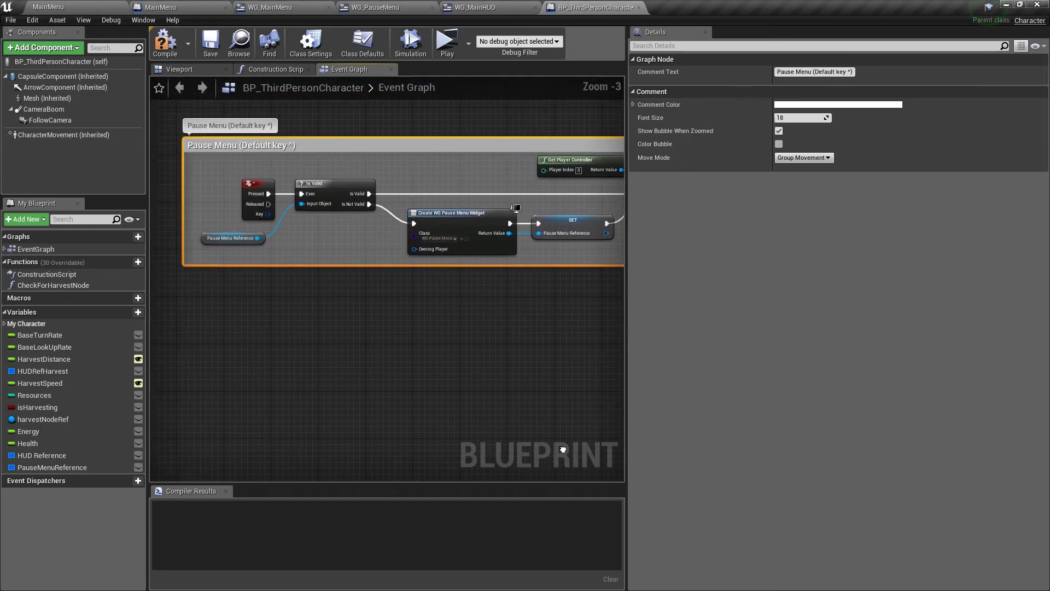
pyautogui.scroll(2, 411, 348)
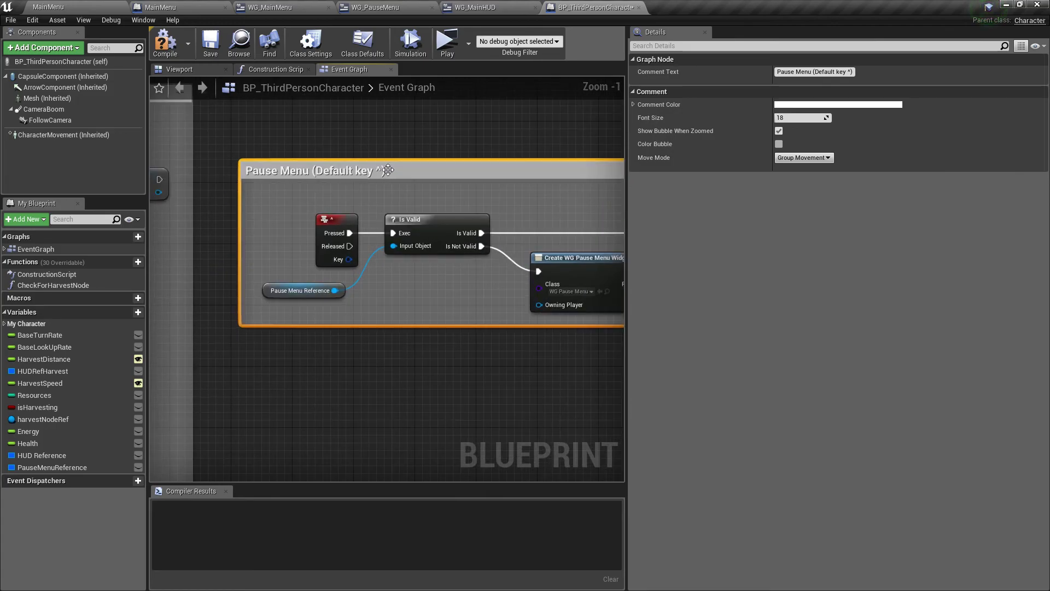
pyautogui.click(820, 74)
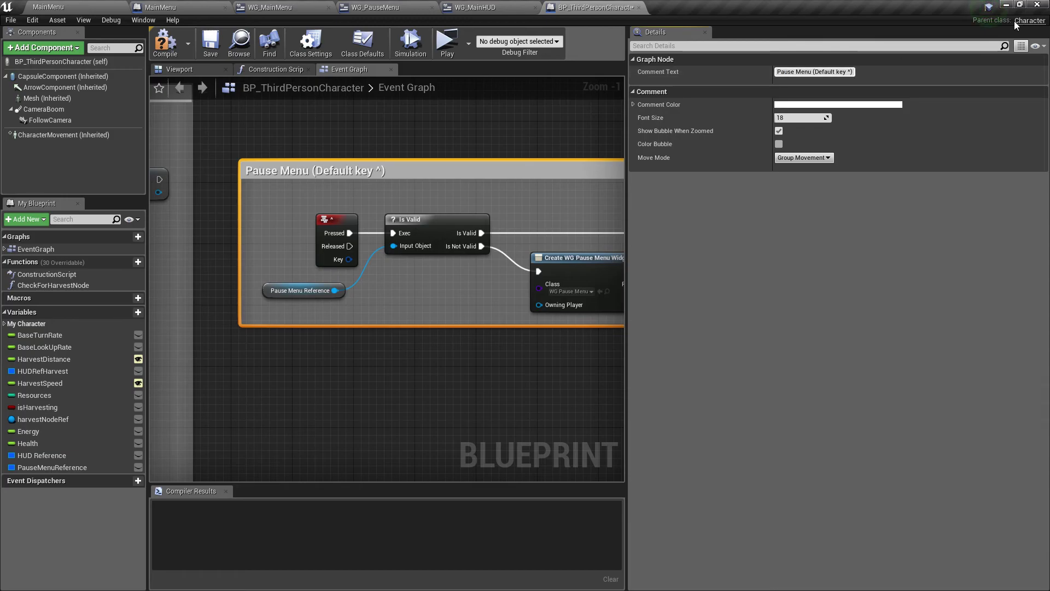
pyautogui.write('for Test')
pyautogui.press('BackSpace')
pyautogui.press('BackSpace')
pyautogui.press('BackSpace')
pyautogui.write('testing')
pyautogui.press('Return')
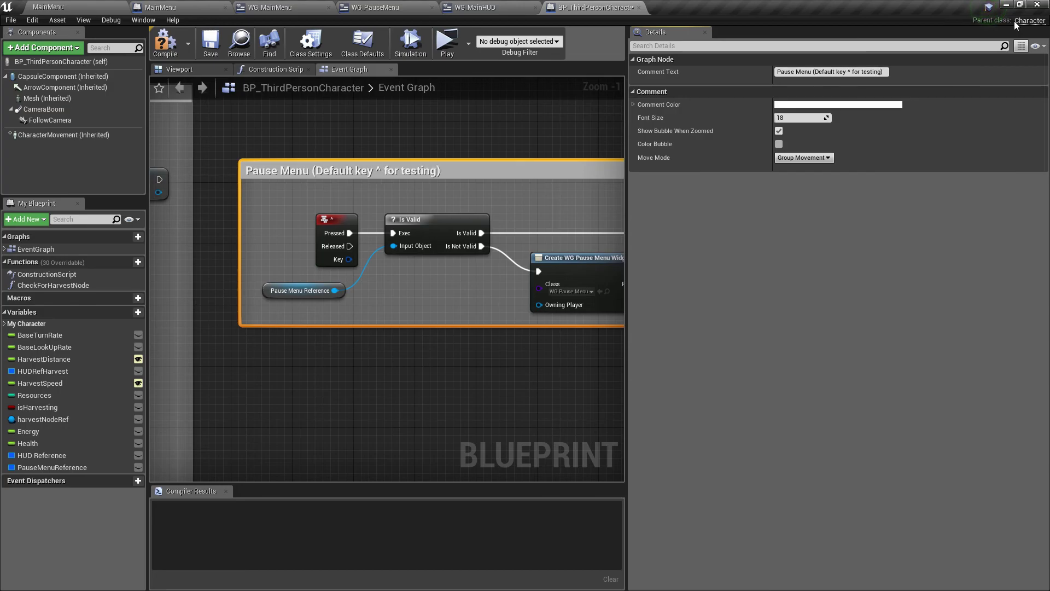
pyautogui.click(384, 365)
pyautogui.scroll(1, 422, 375)
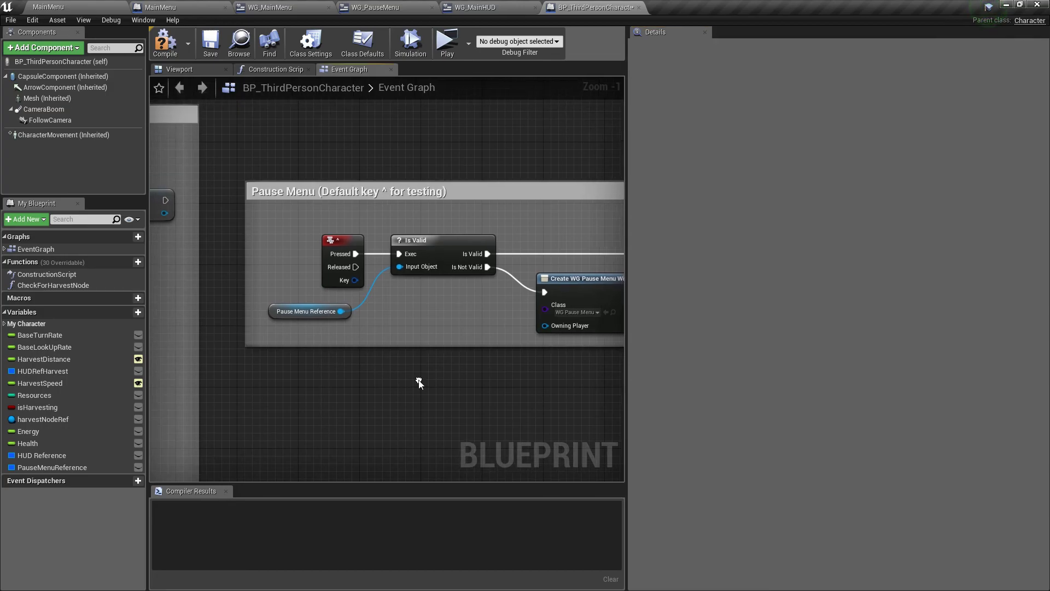
pyautogui.click(295, 306)
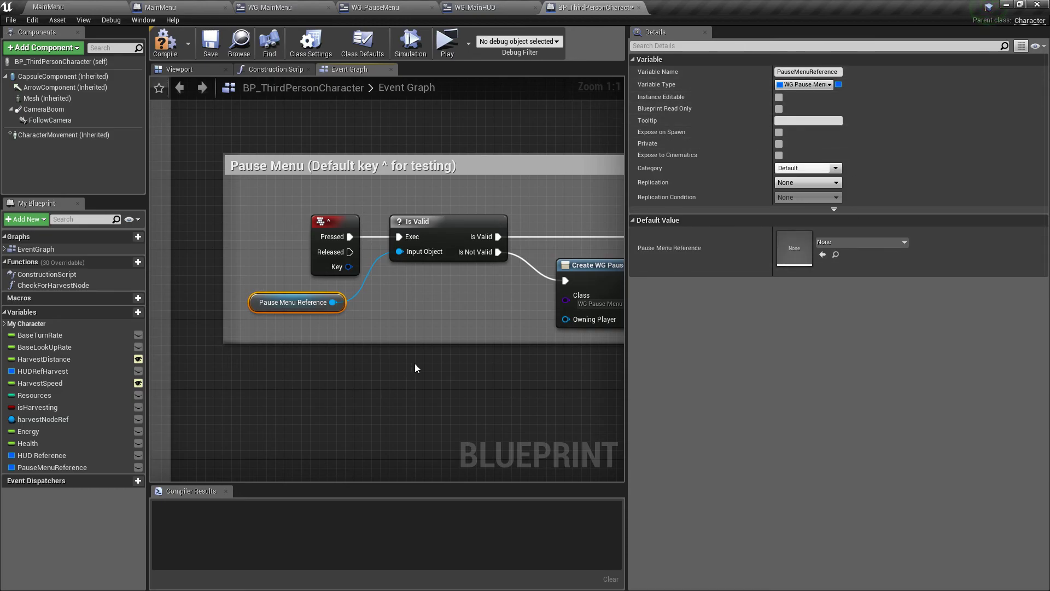
pyautogui.moveTo(419, 336); pyautogui.dragTo(287, 376, button='right')
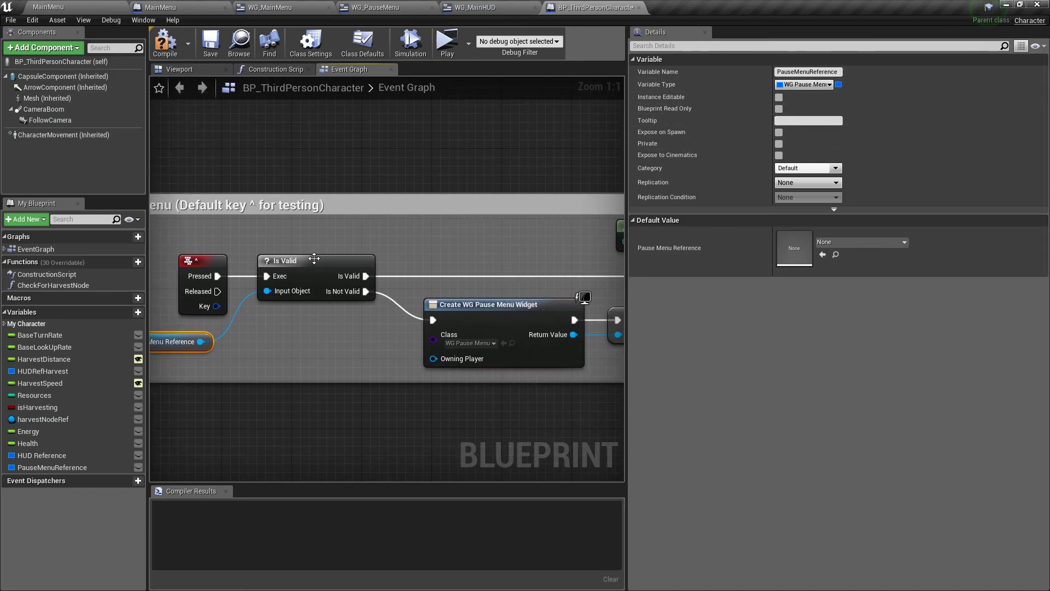
pyautogui.click(314, 258)
pyautogui.moveTo(500, 251); pyautogui.dragTo(349, 234, button='right')
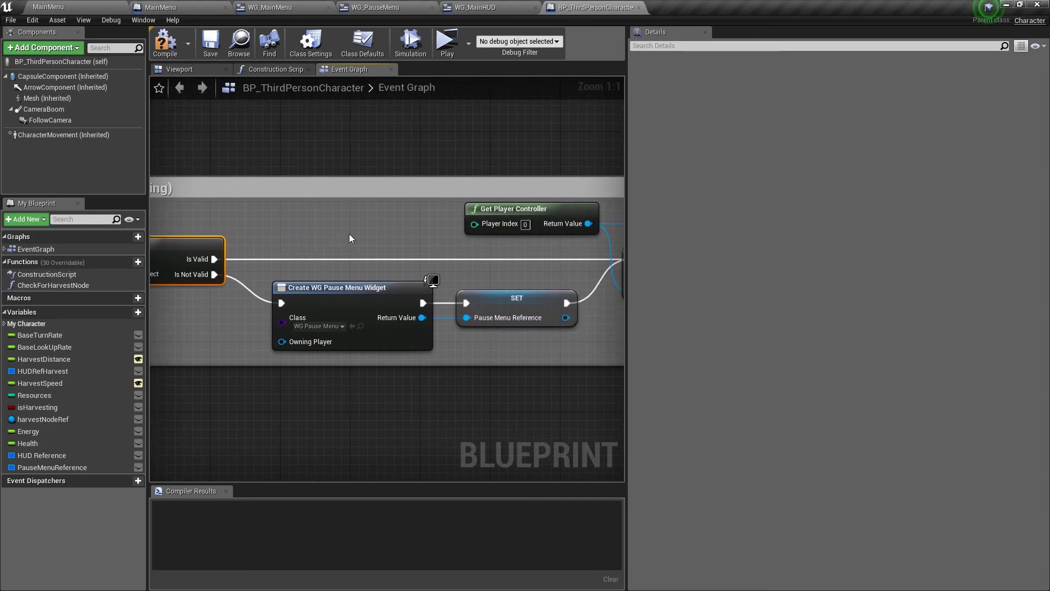
pyautogui.click(325, 290)
pyautogui.moveTo(426, 271); pyautogui.dragTo(253, 269, button='right')
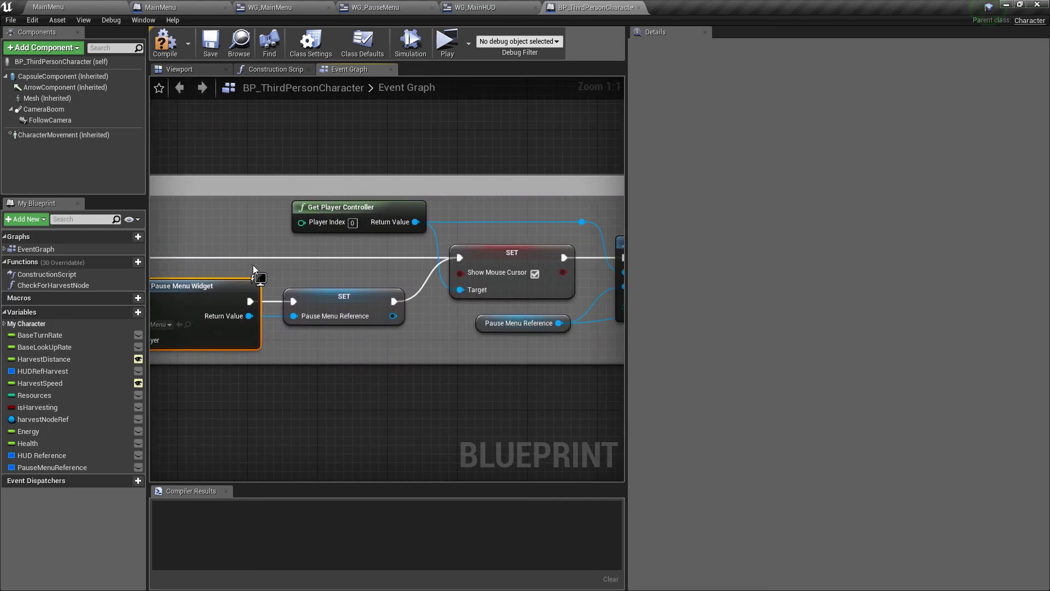
pyautogui.click(341, 300)
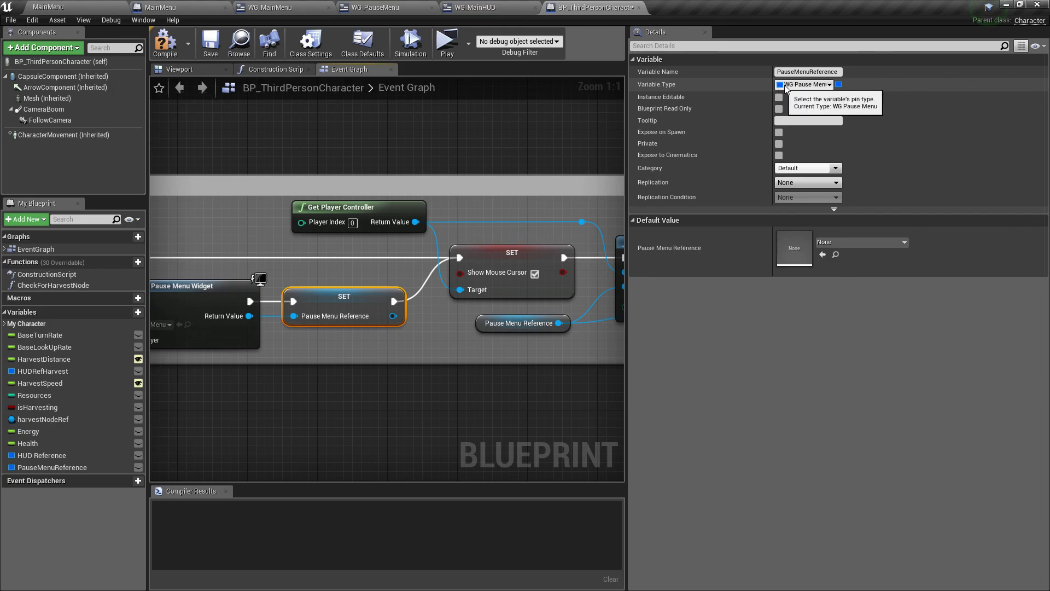
pyautogui.moveTo(554, 275); pyautogui.dragTo(531, 282, button='right')
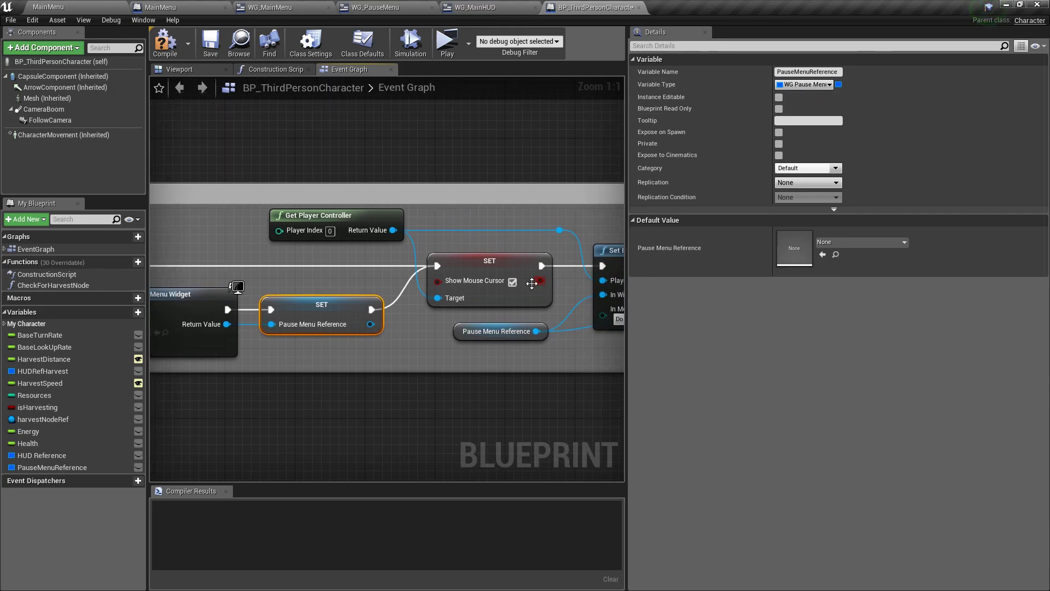
pyautogui.click(514, 281)
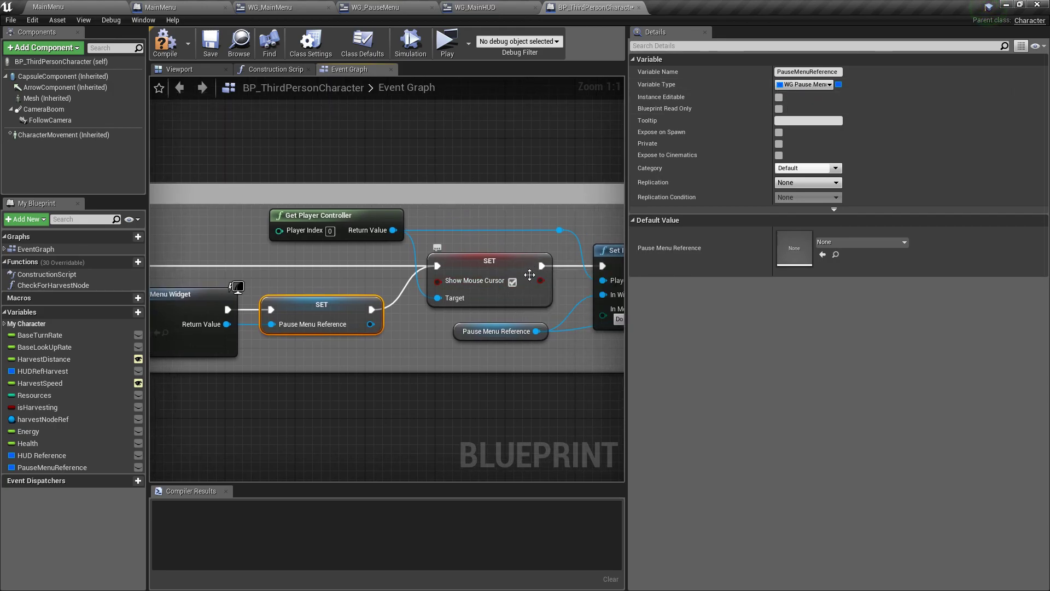